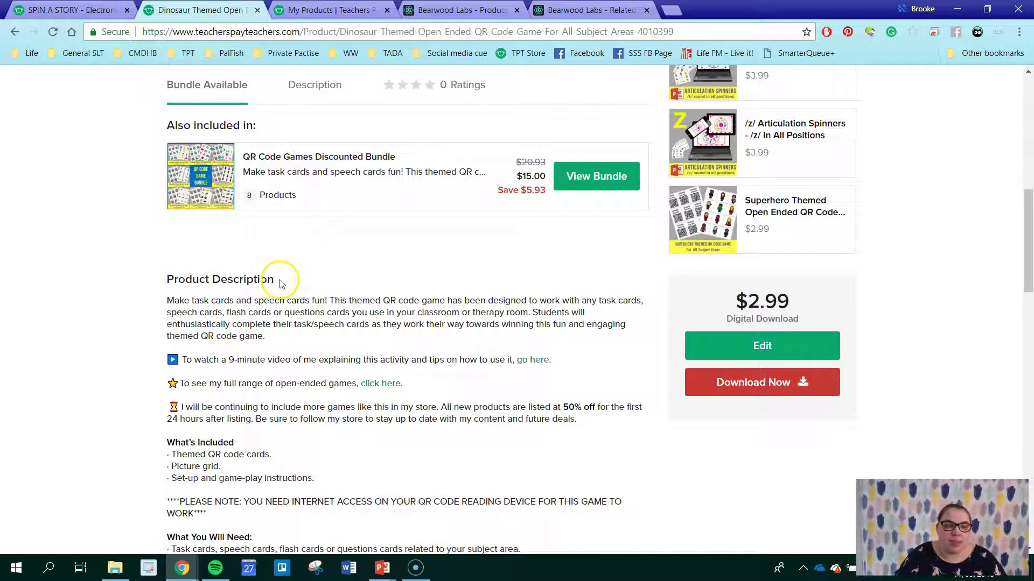
- Scroll through the dinosaur QR code game description and briefly highlight its text
scroll(219, 369, down, 1)
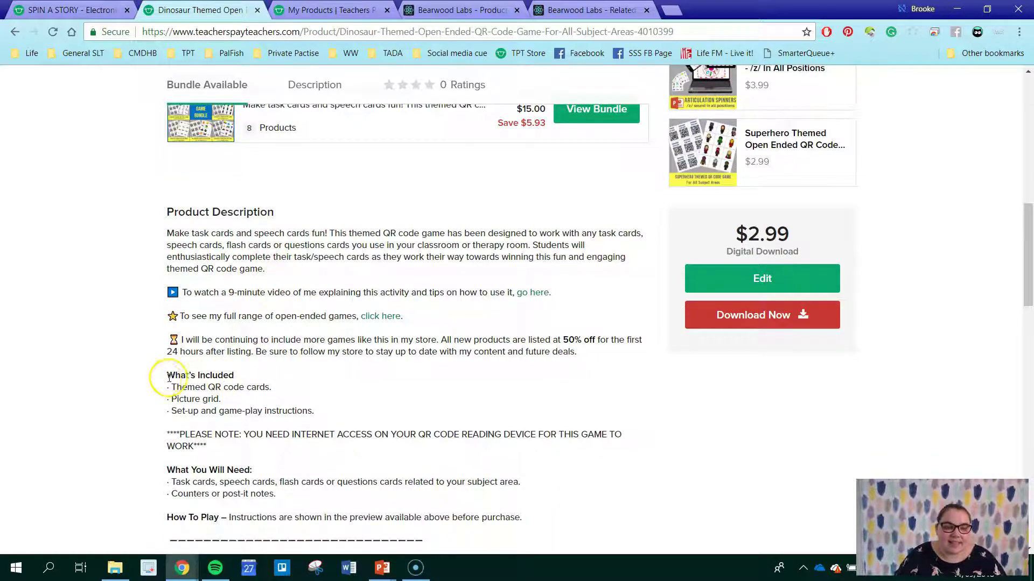
scroll(169, 378, down, 2)
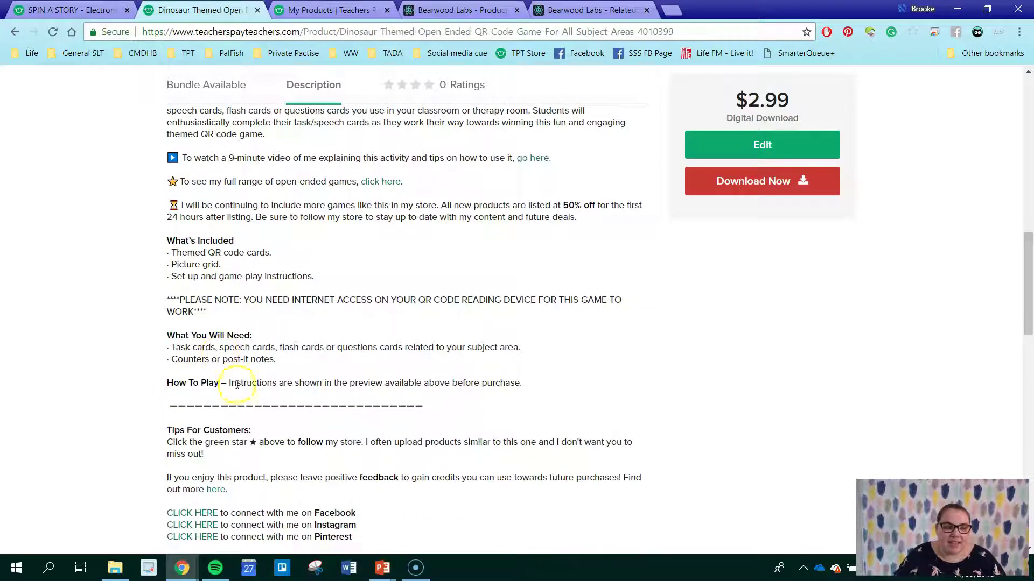
scroll(248, 331, up, 3)
scroll(226, 398, down, 2)
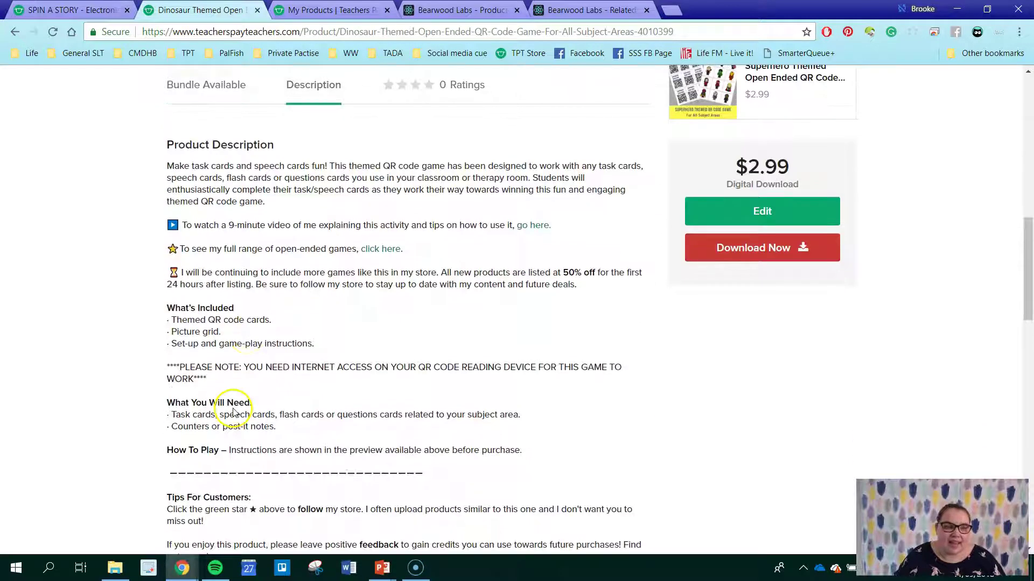
scroll(221, 402, down, 2)
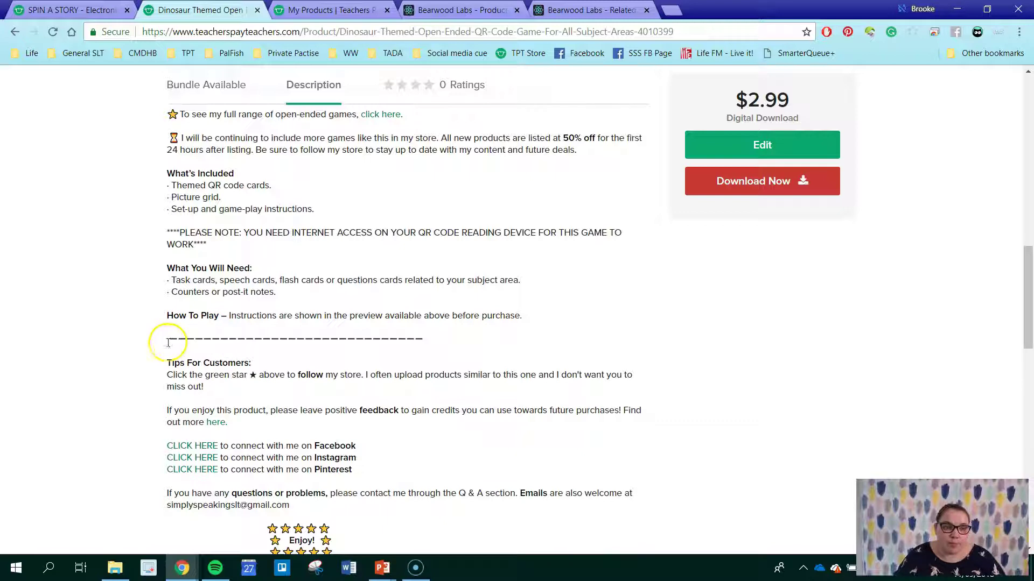
scroll(250, 341, up, 3)
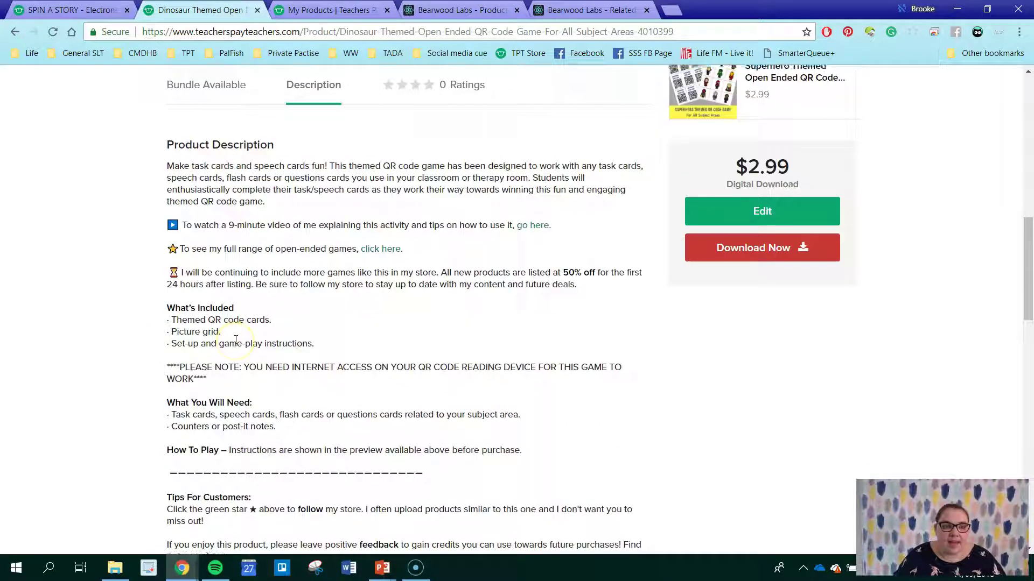
scroll(237, 348, up, 2)
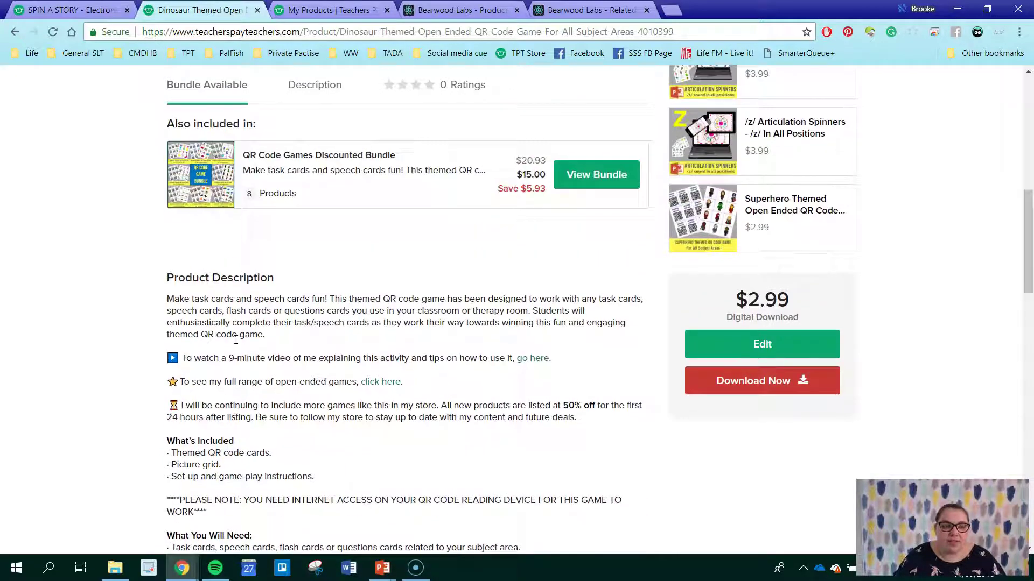
triple_click(172, 359)
click(134, 371)
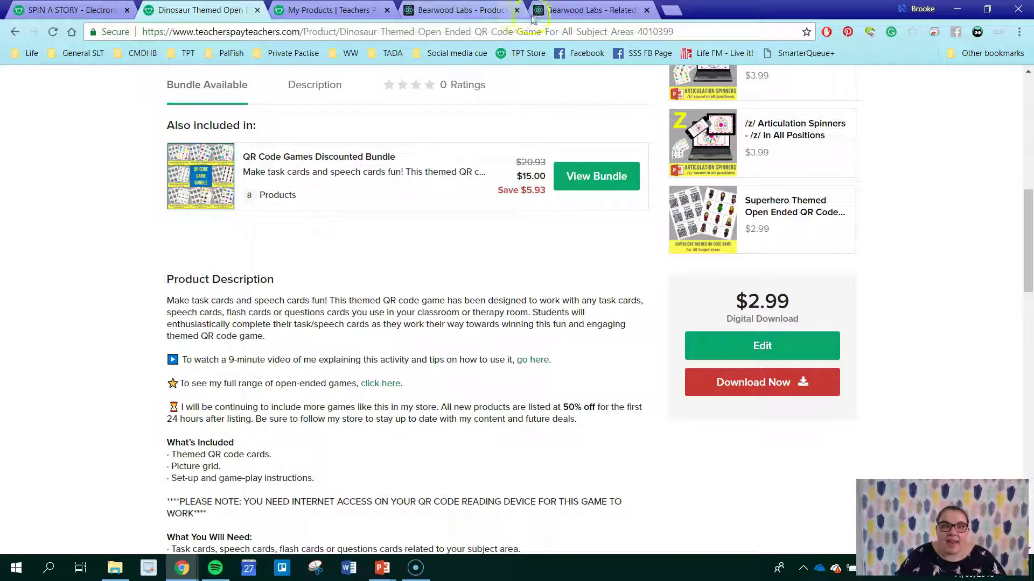
- Read the SPIN A STORY description's categories, ideas and instructions, then revisit the dinosaur listing
click(70, 9)
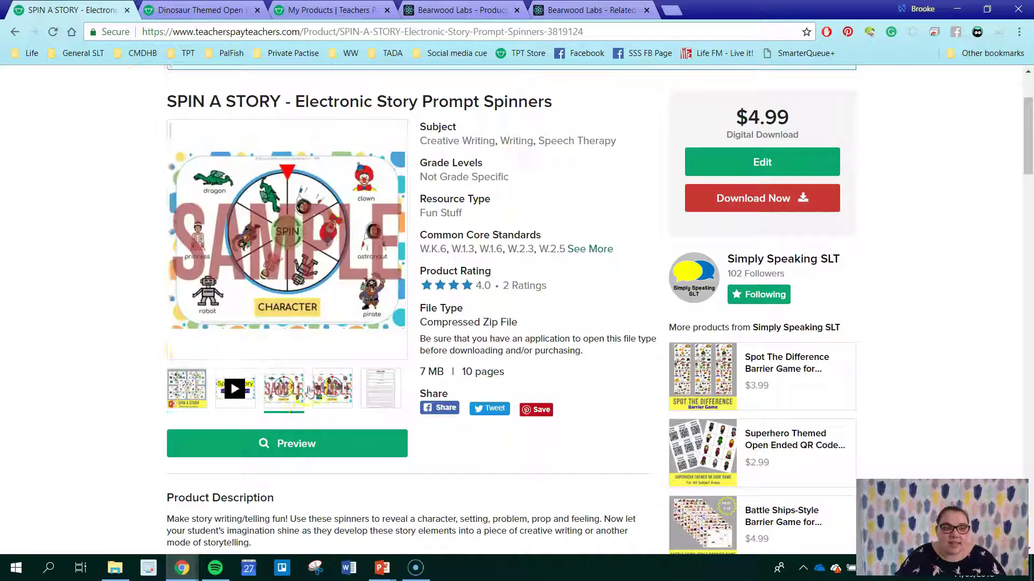
scroll(309, 392, down, 4)
scroll(309, 391, down, 2)
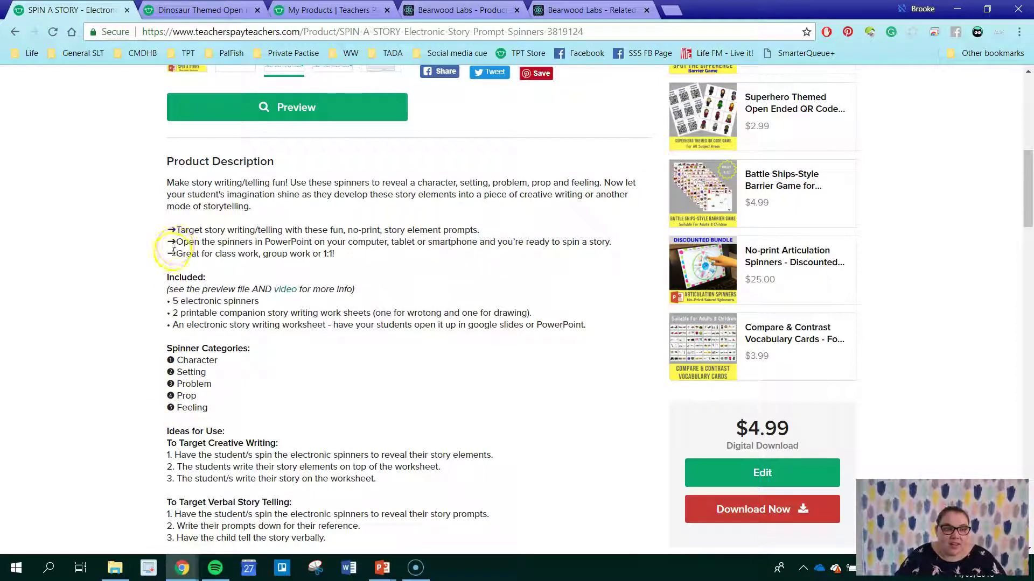
scroll(161, 345, down, 2)
scroll(165, 355, down, 2)
scroll(168, 366, down, 1)
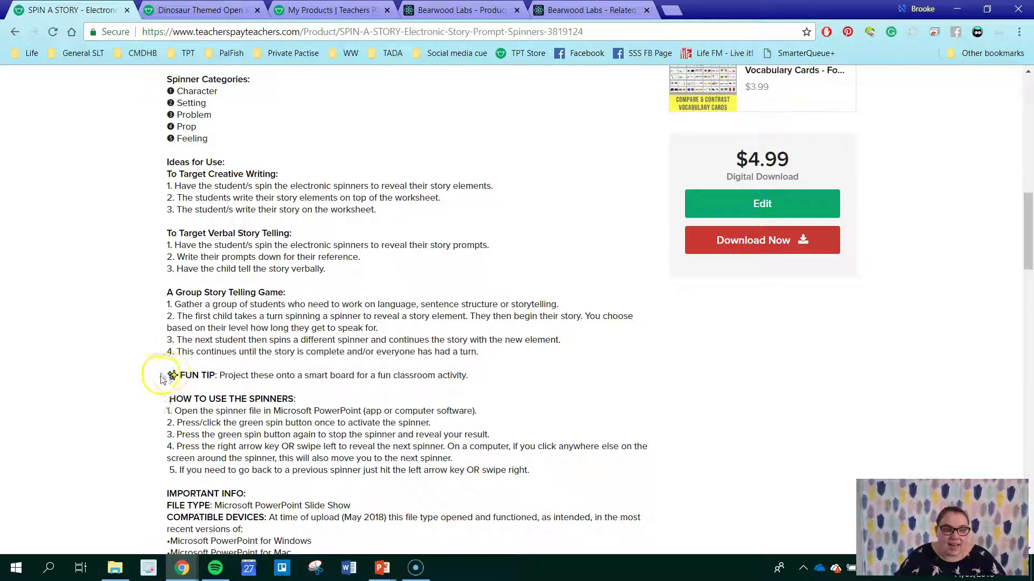
scroll(285, 396, up, 5)
scroll(288, 400, up, 4)
scroll(288, 401, up, 1)
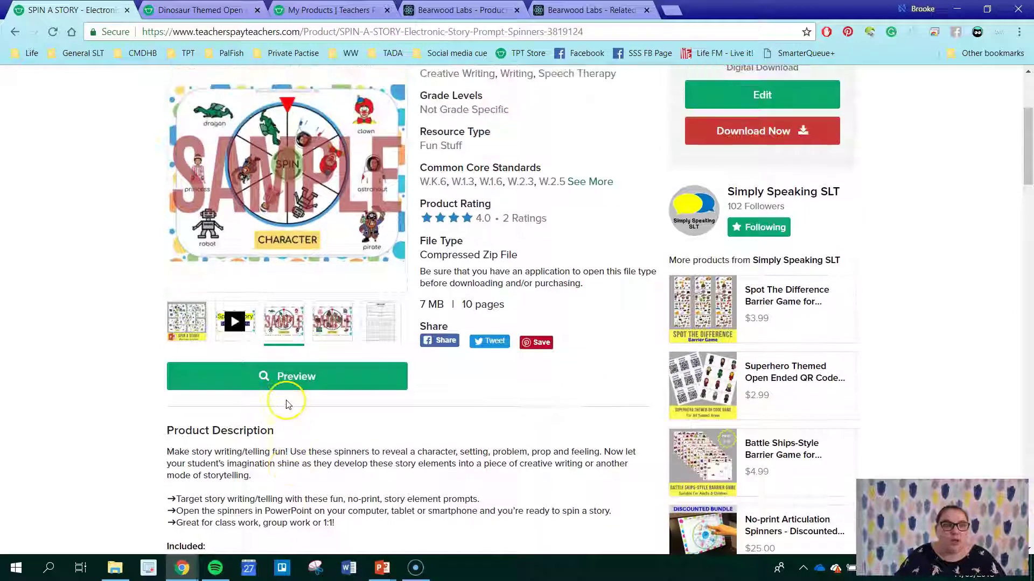
click(198, 9)
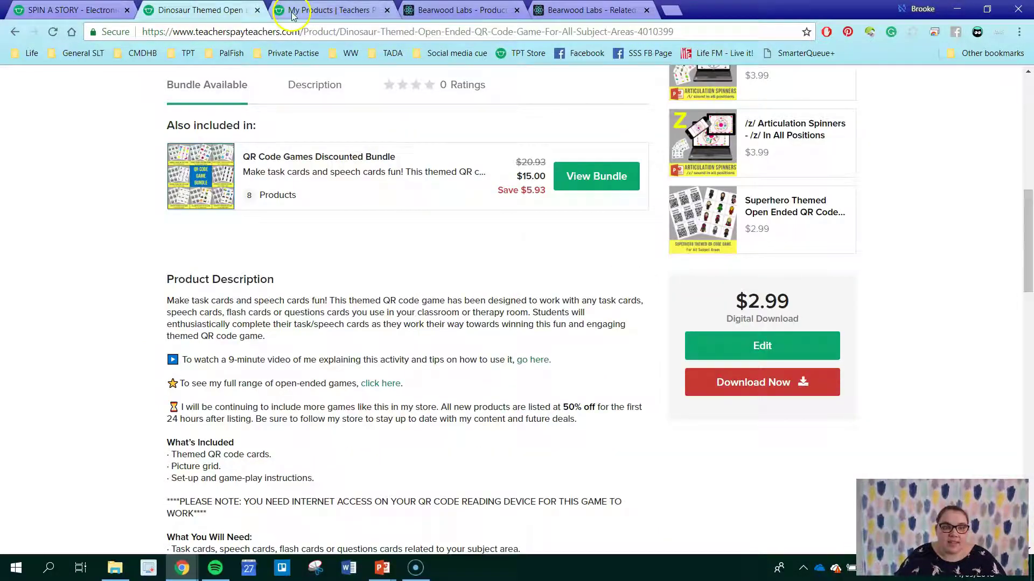
- Open the Upload New Product form and look over its blank Title and Description fields
click(326, 10)
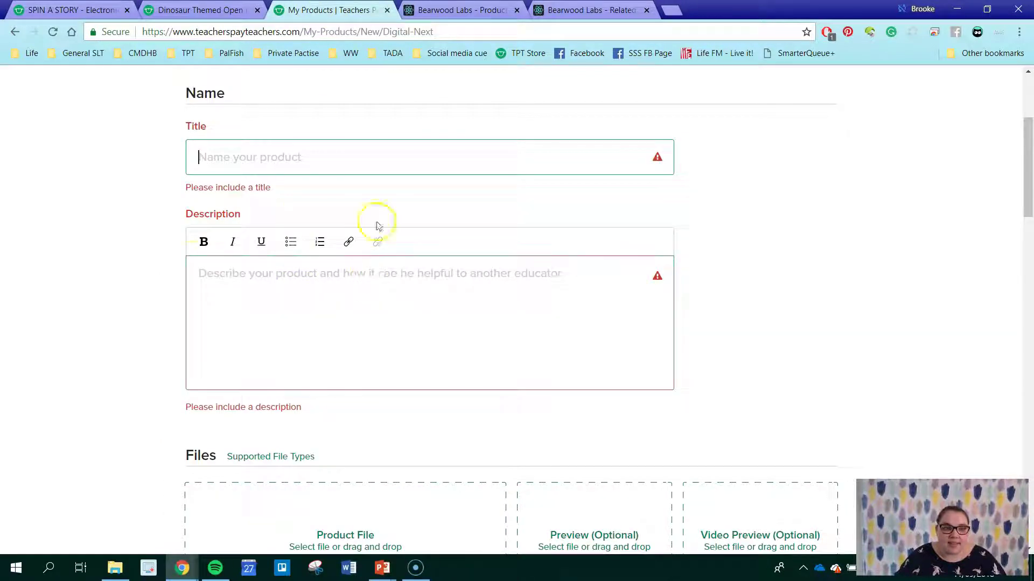
click(323, 166)
scroll(253, 194, up, 4)
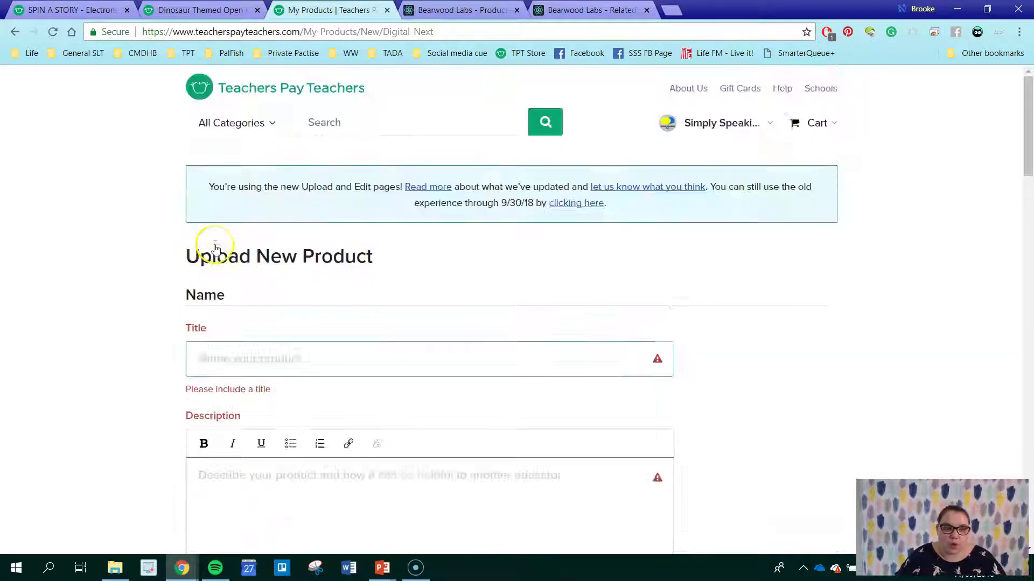
scroll(210, 248, down, 2)
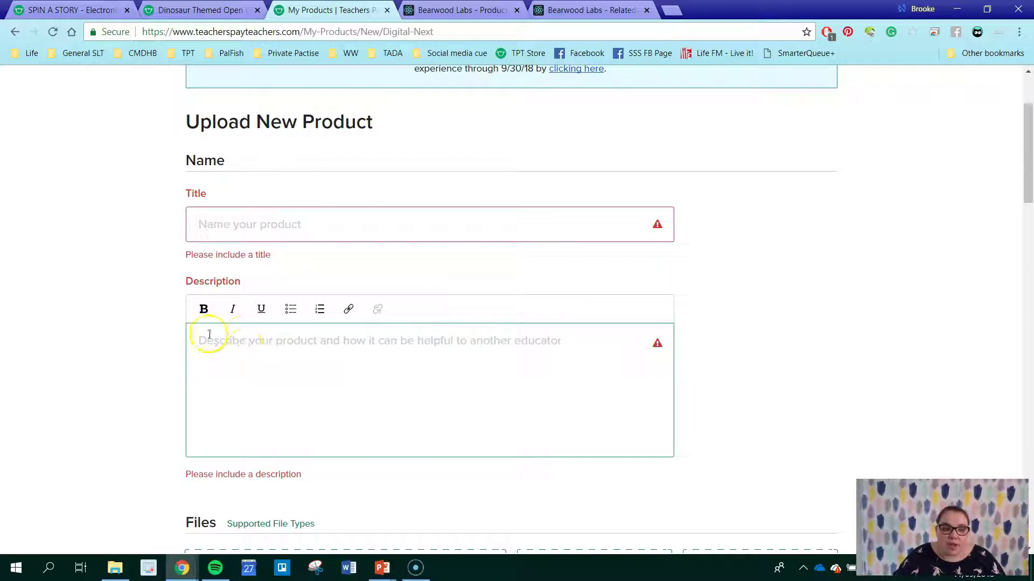
click(196, 317)
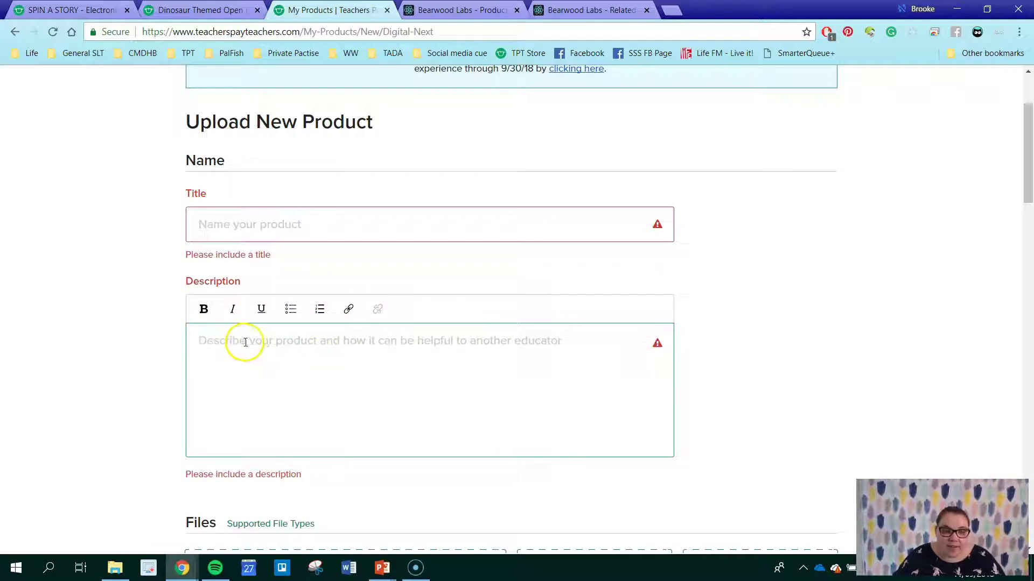
- Enter the title 'QR Code Game' and type placeholder description lines
click(226, 231)
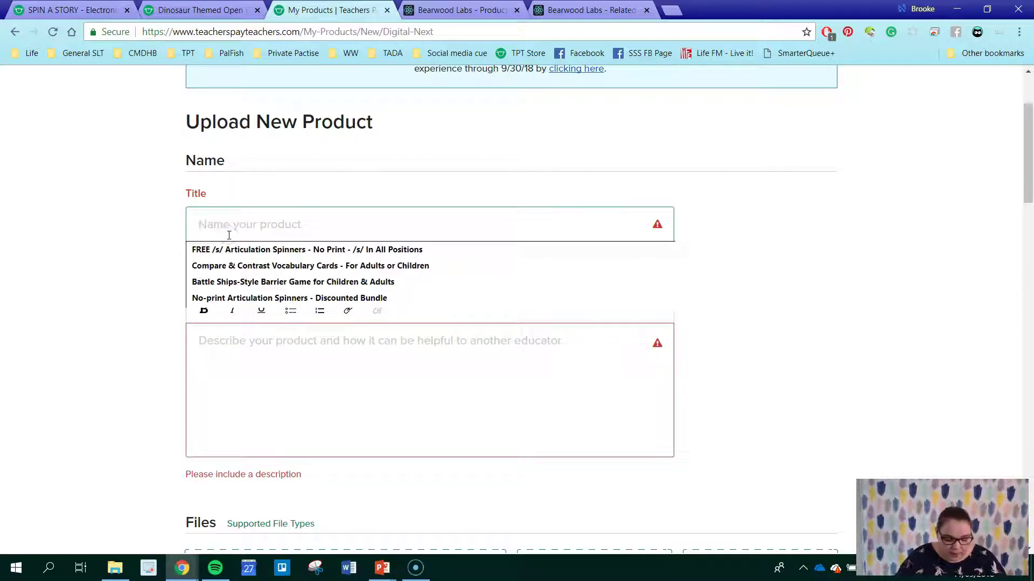
text(QR Code Game)
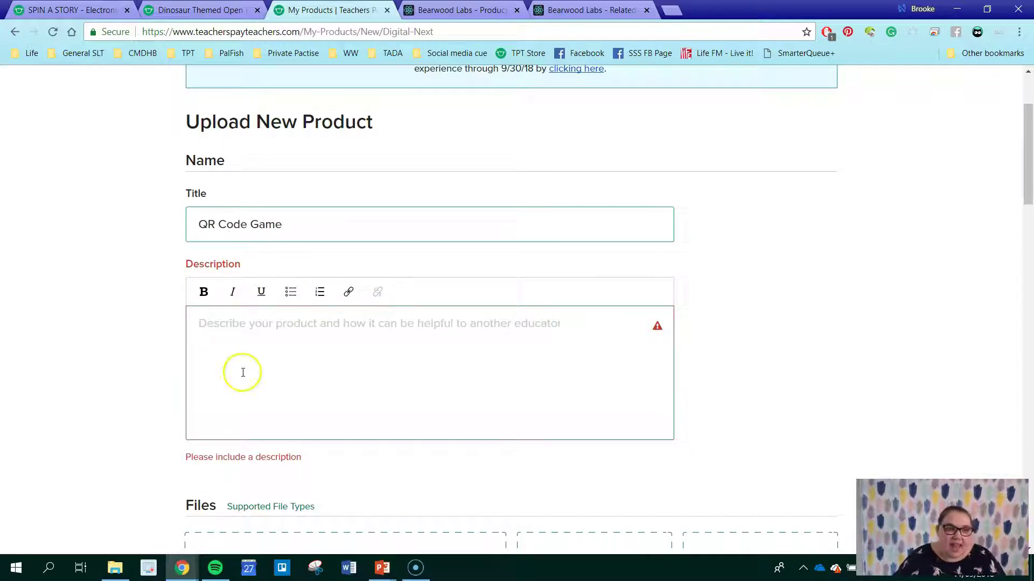
click(252, 349)
text(sjdahfshflskfhsd)
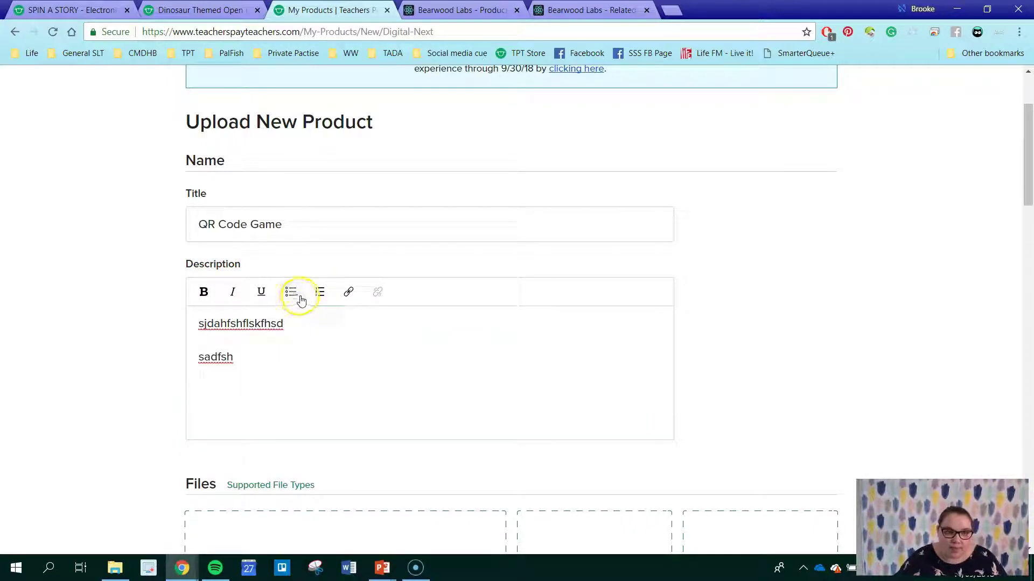
text(g h j)
- Bold and underline the sadfsh line, bullet lines d–j, and bold the first line
drag(234, 358, 189, 358)
click(203, 292)
click(261, 292)
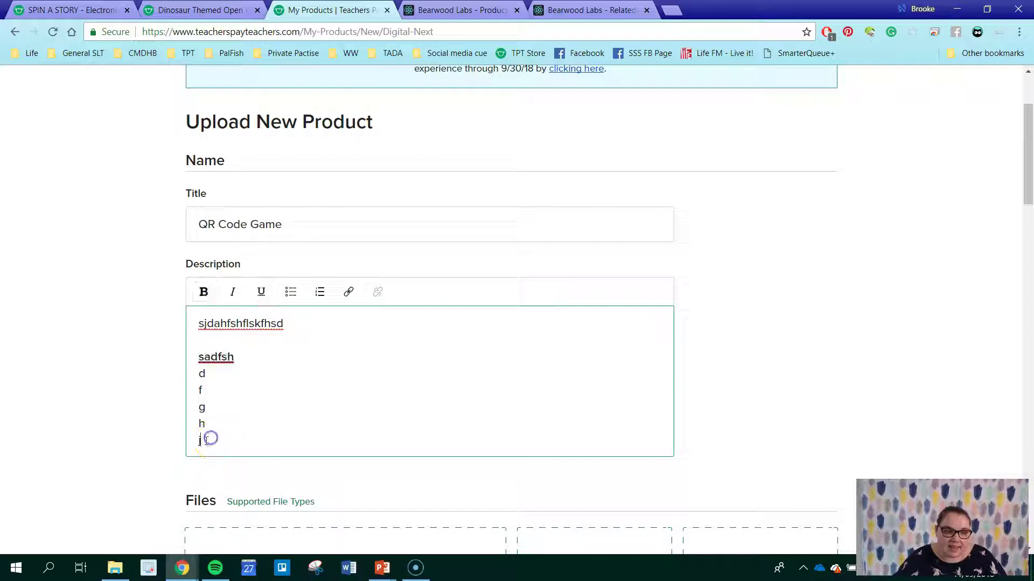
drag(216, 441, 200, 384)
click(290, 292)
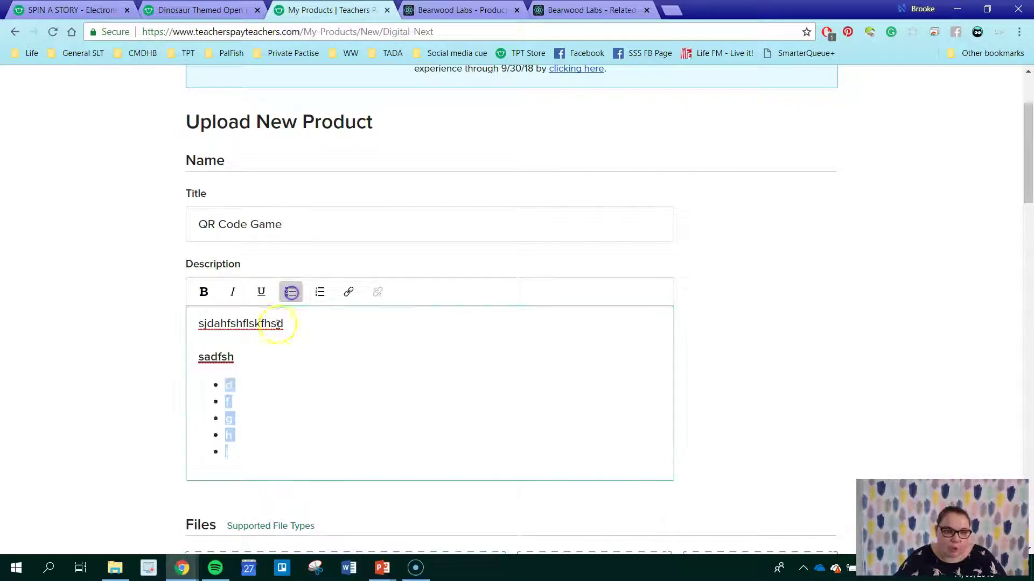
click(278, 459)
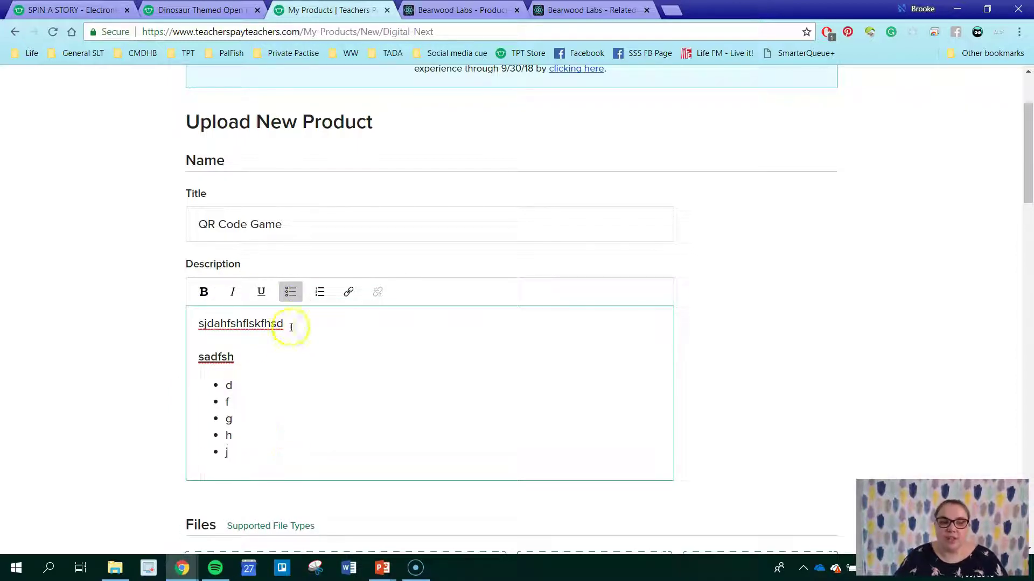
drag(288, 324, 178, 323)
click(203, 293)
click(305, 382)
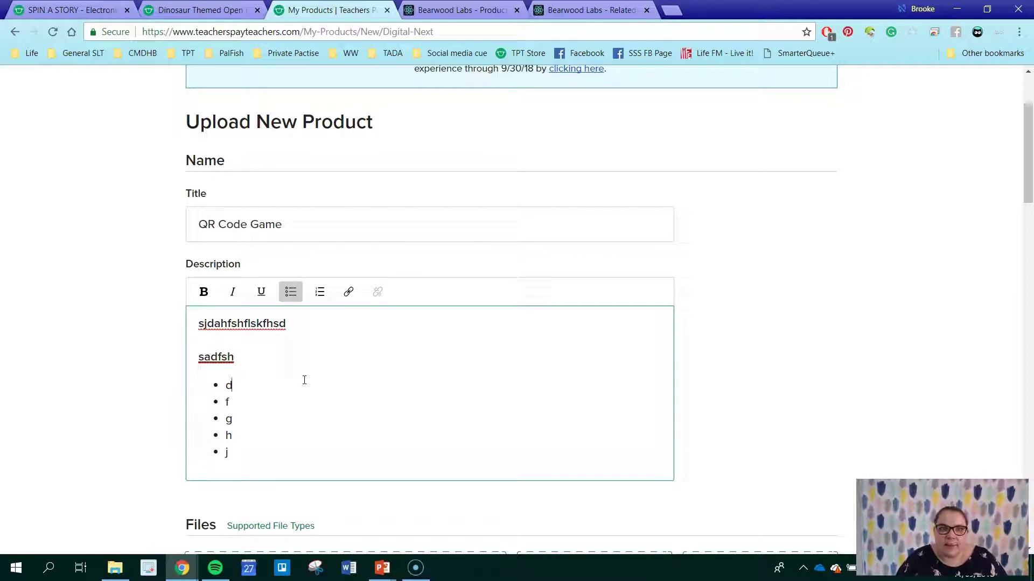
- Click through other areas of the upload form and the browser toolbar
click(281, 195)
click(322, 389)
click(350, 212)
click(353, 419)
click(474, 45)
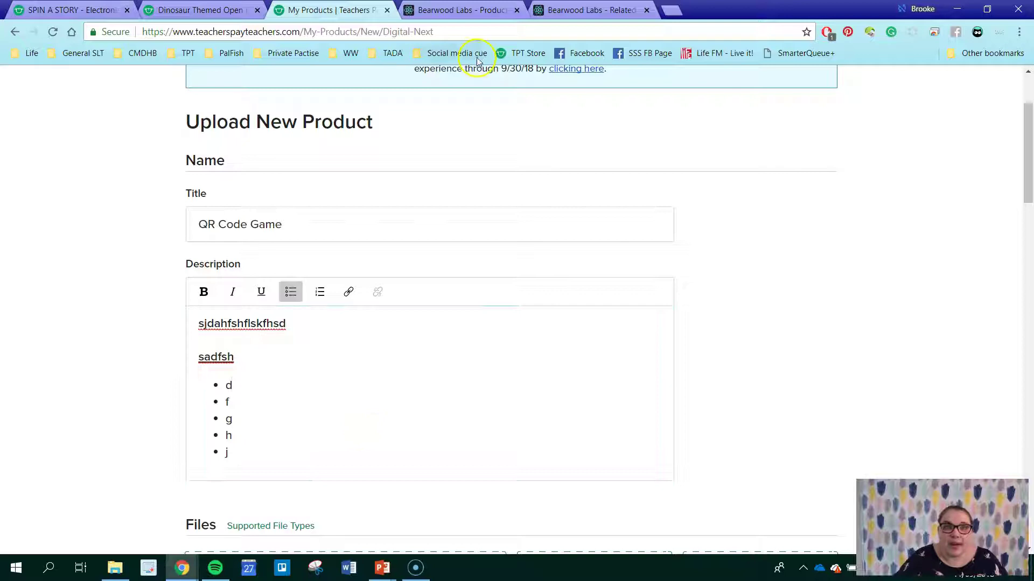
- Go to the Bearwood Labs Product Description Editor and start writing test text
click(471, 9)
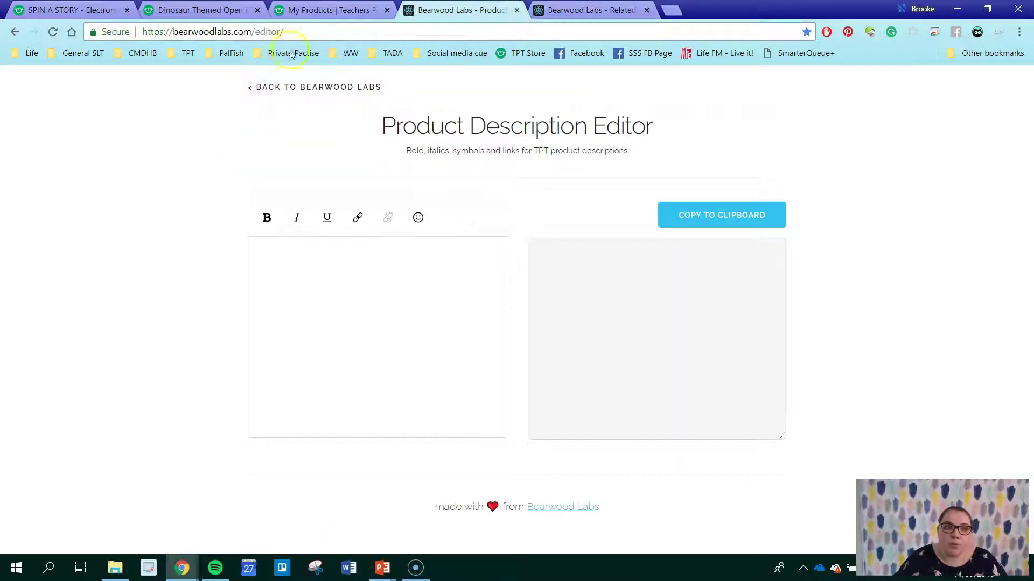
drag(177, 33, 297, 31)
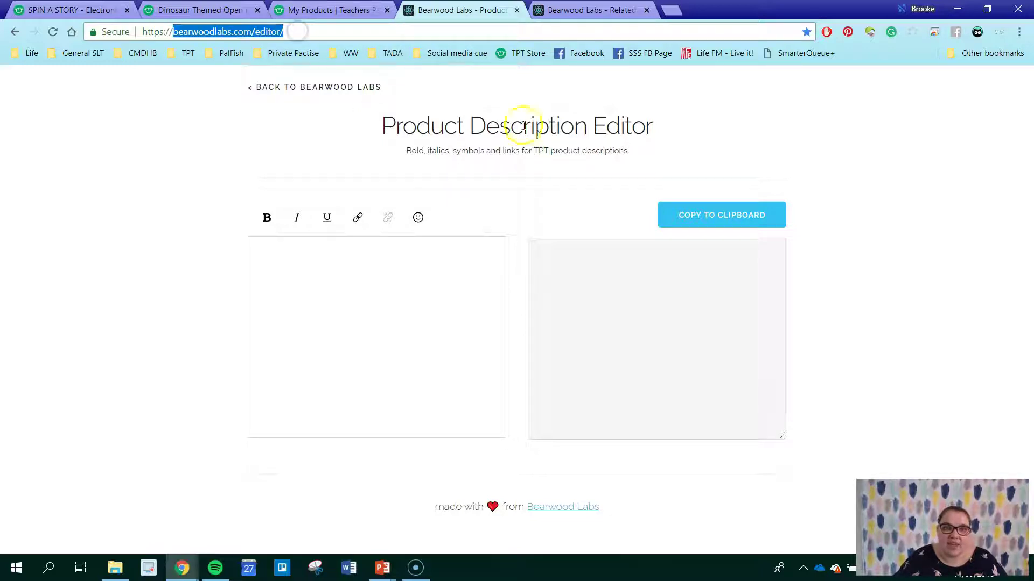
click(60, 284)
click(349, 292)
text(asdhgjzh sdoluifghsalkdfgs t)
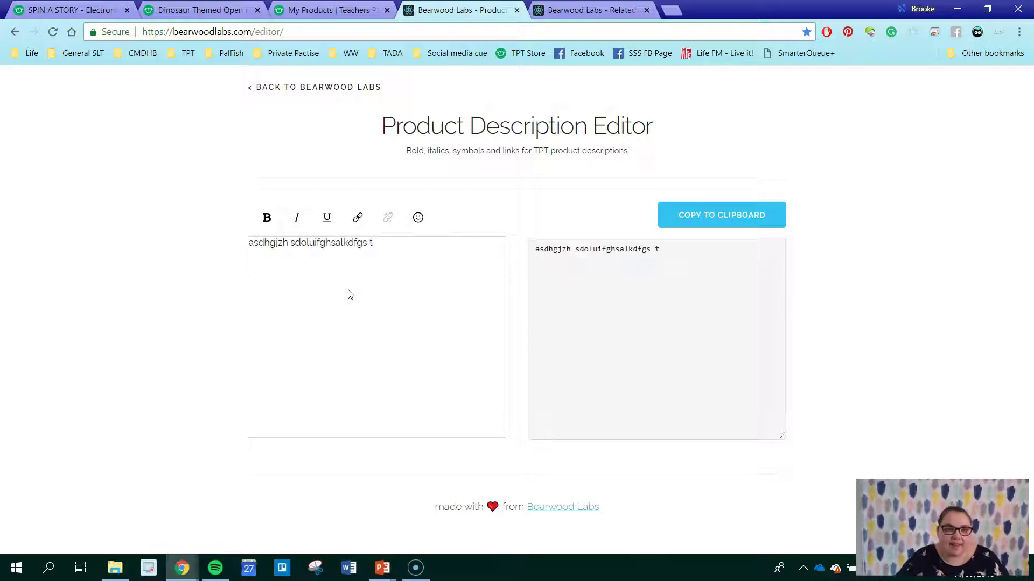
- Bold part of the test text and add a red heart emoji at its end
drag(320, 243, 300, 243)
click(266, 218)
click(367, 243)
click(356, 226)
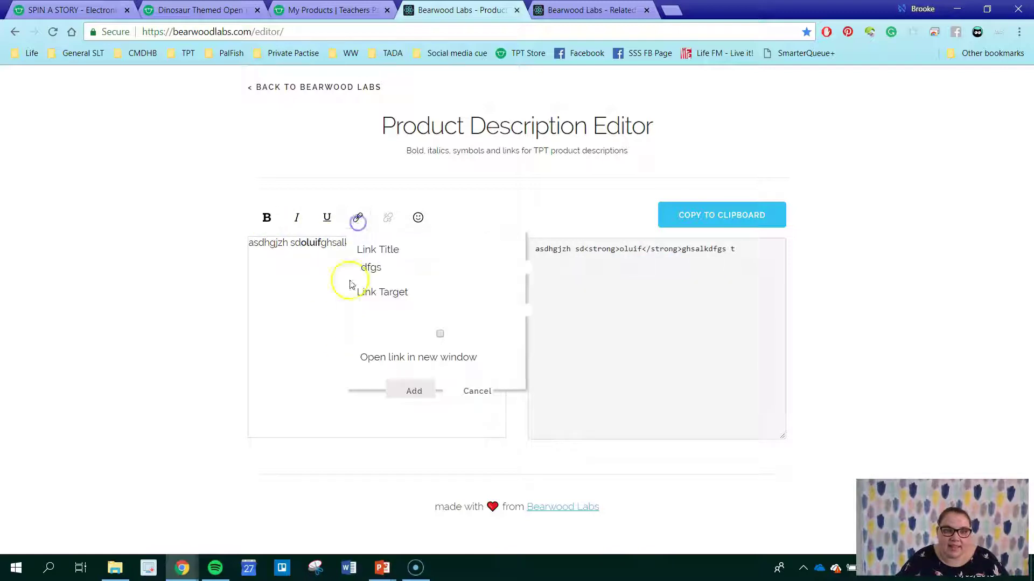
click(323, 315)
click(383, 242)
click(419, 218)
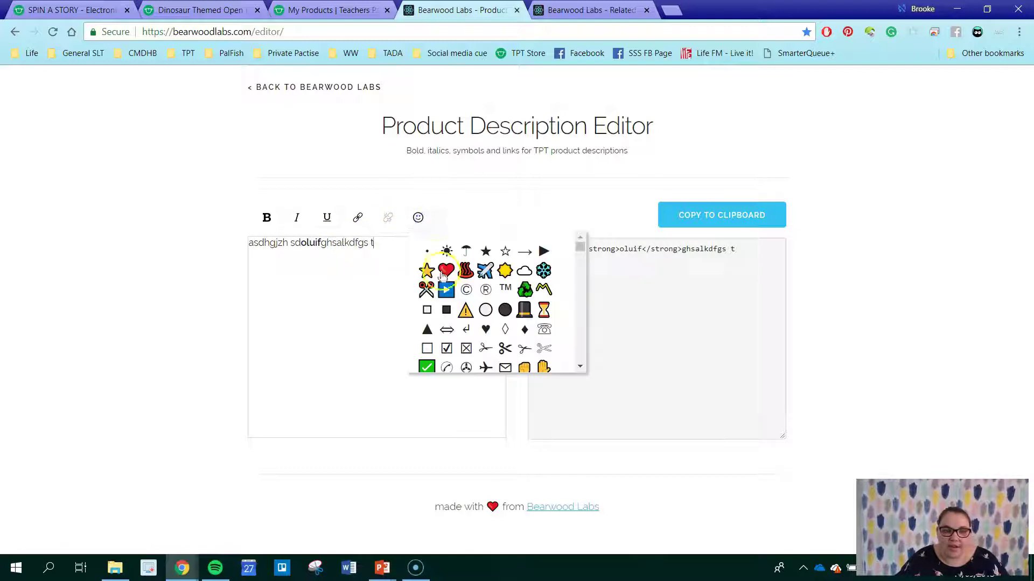
click(446, 271)
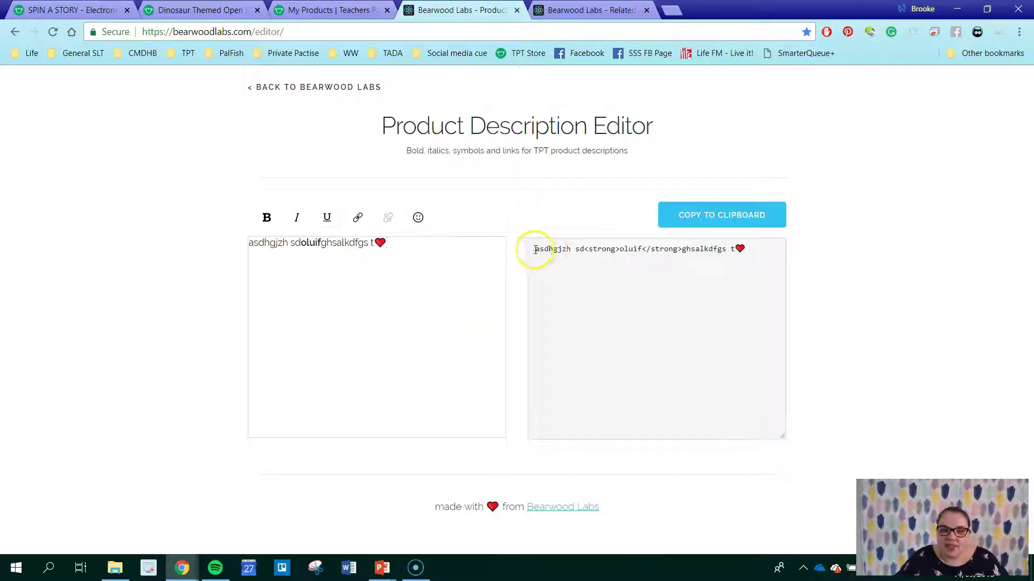
- Copy the generated HTML description code and select it in the output box
click(695, 211)
mouse_move(592, 253)
mouse_down()
mouse_move(684, 249)
mouse_move(627, 250)
mouse_up()
drag(535, 247, 766, 247)
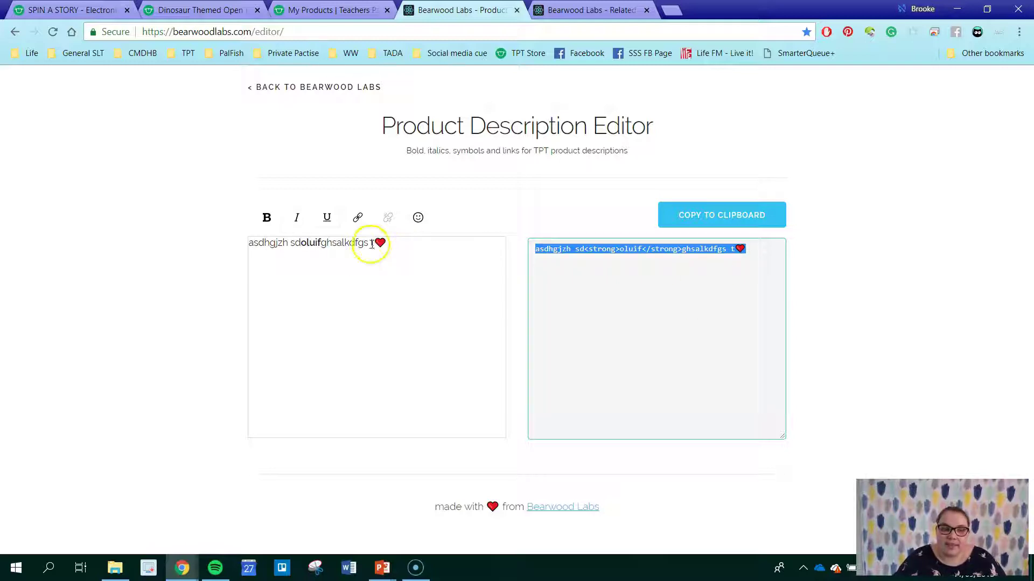
- Clear the test text and heart line from the editor
drag(371, 244, 230, 243)
key(BackSpace)
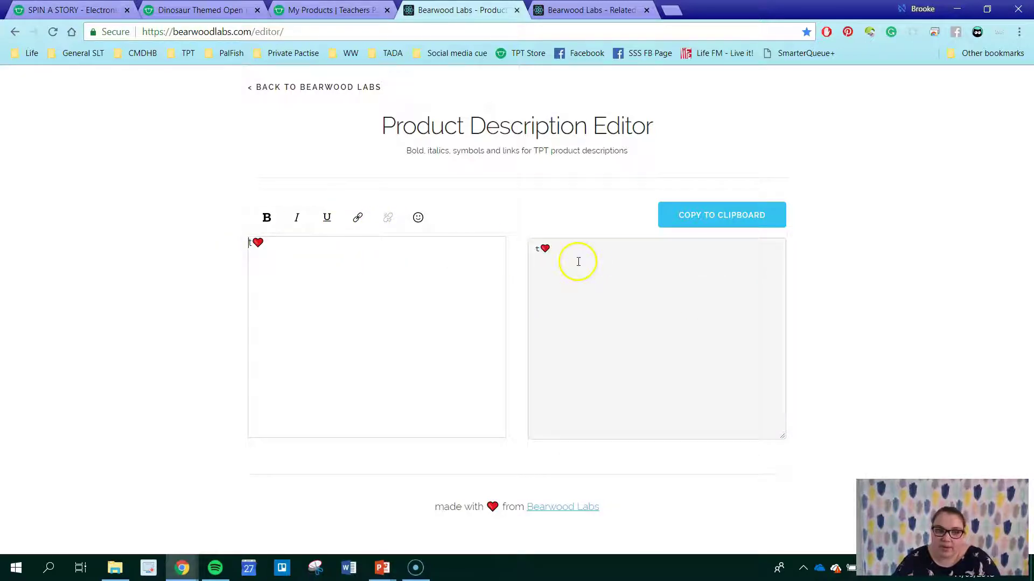
drag(586, 248, 522, 247)
click(371, 252)
key(BackSpace)
key(BackSpace)
- Insert a yellow star from the emoji picker
click(418, 218)
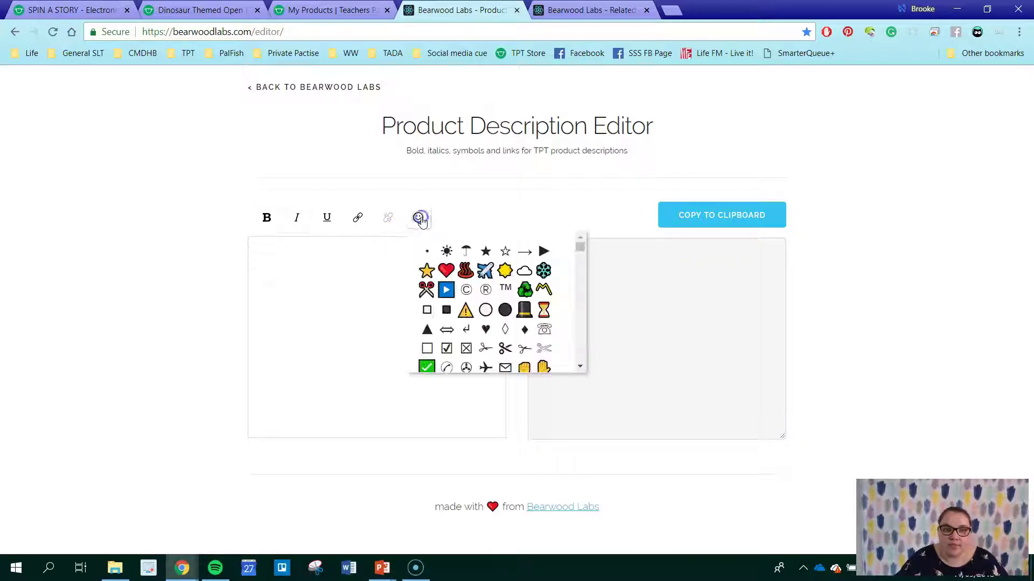
scroll(474, 323, down, 3)
scroll(477, 318, down, 2)
scroll(478, 317, down, 3)
scroll(478, 318, down, 3)
scroll(478, 318, down, 3)
scroll(478, 318, down, 3)
scroll(477, 317, up, 3)
scroll(477, 318, up, 3)
scroll(477, 317, up, 3)
scroll(477, 318, up, 3)
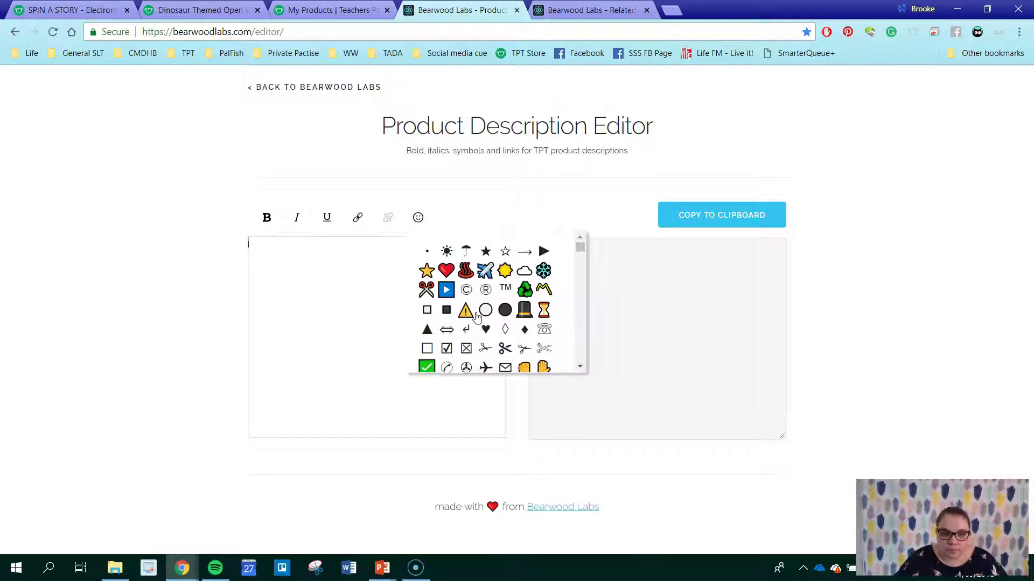
click(427, 270)
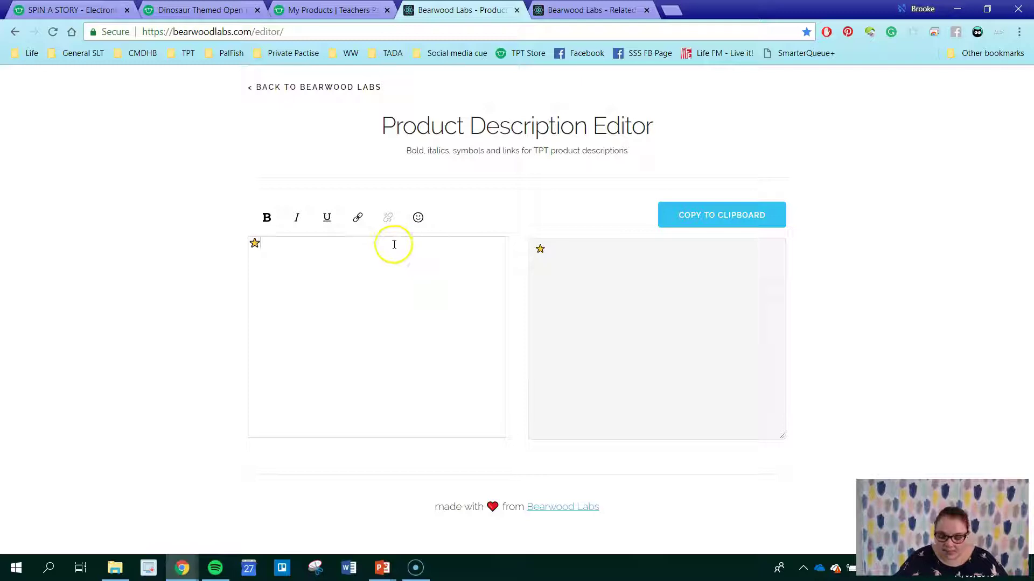
- Add a checkbox and a sparkle on the following lines, and copy the converted code
click(417, 217)
click(447, 351)
click(417, 217)
scroll(512, 355, down, 2)
click(427, 333)
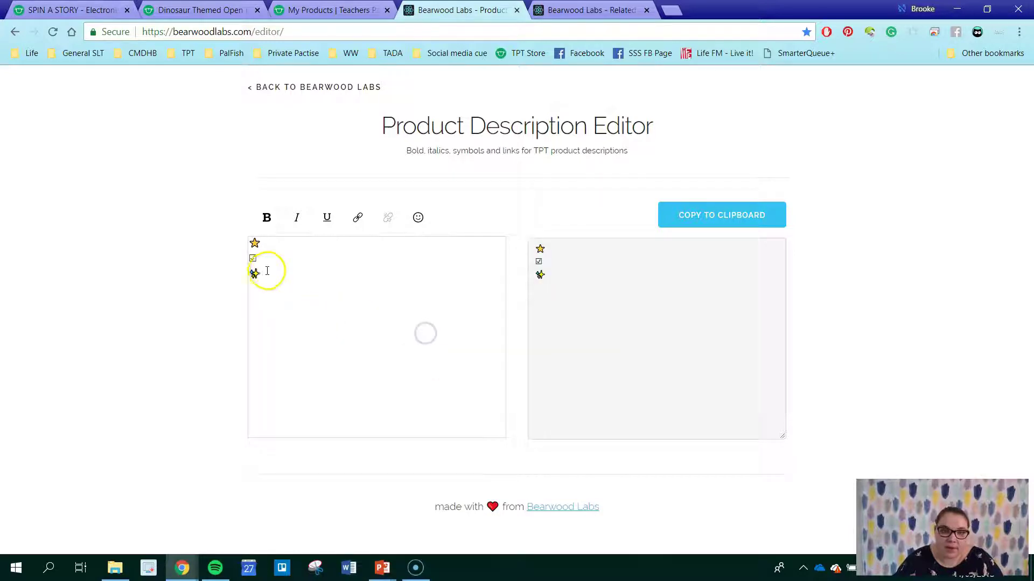
click(722, 218)
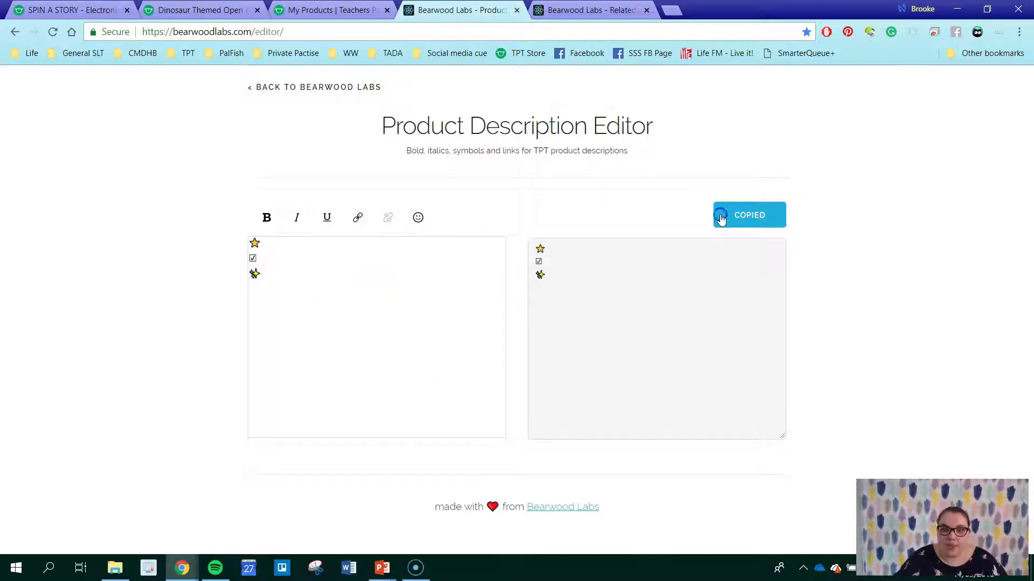
- Paste the star, checkbox and sparkle symbols on a new line below the bullet list
click(329, 12)
click(278, 449)
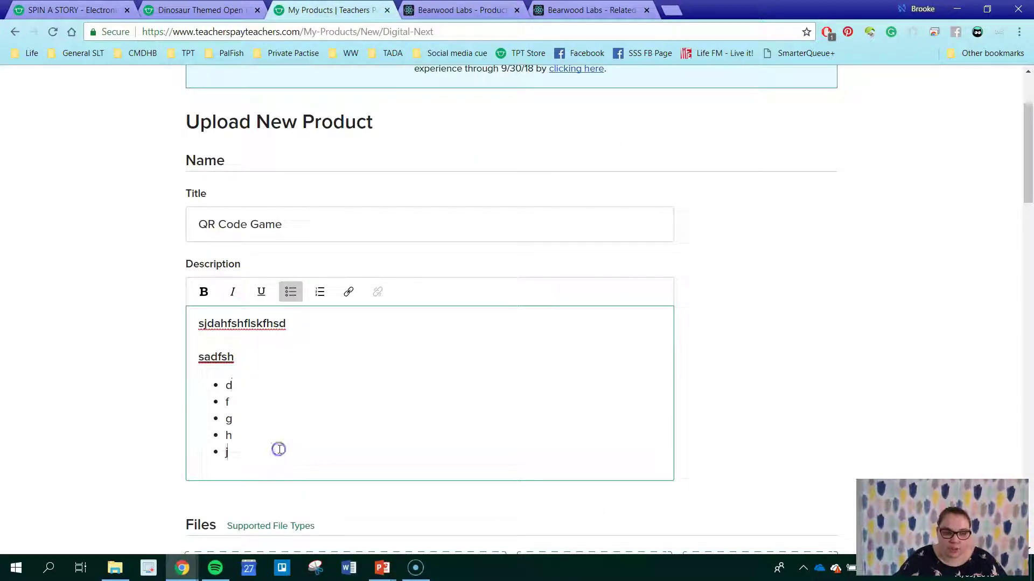
key(Return)
key(Return)
key(ctrl+v)
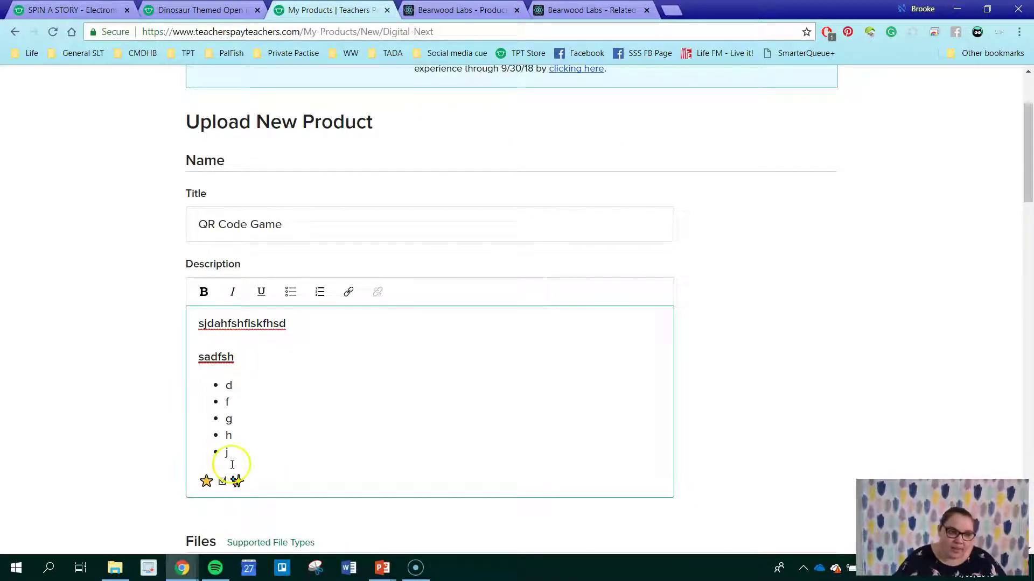
- Put a copied star before and after the first description line, then view the dinosaur listing
drag(213, 481, 201, 483)
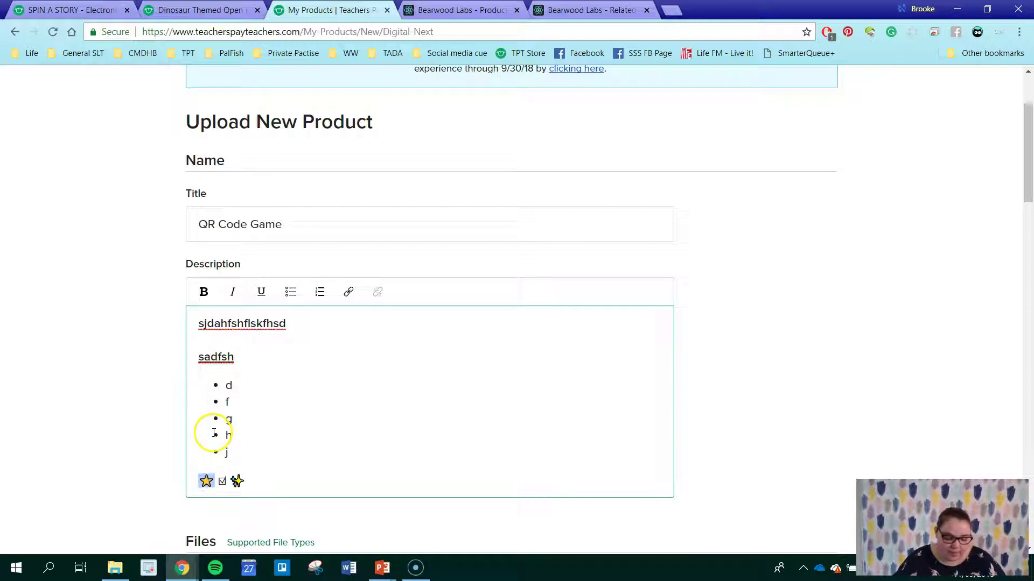
key(ctrl+c)
click(198, 323)
key(ctrl+v)
click(303, 324)
key(ctrl+v)
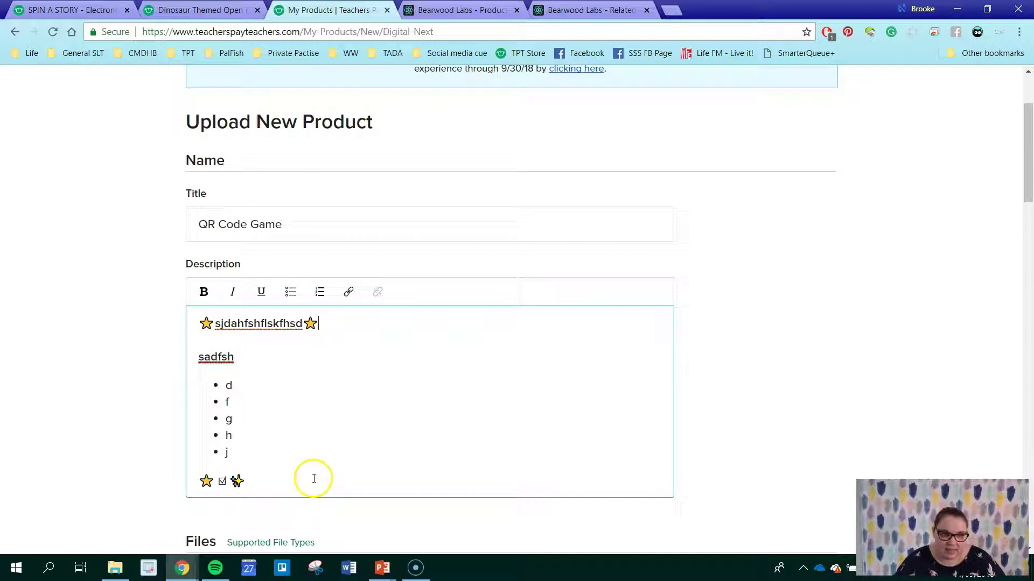
click(296, 458)
click(261, 341)
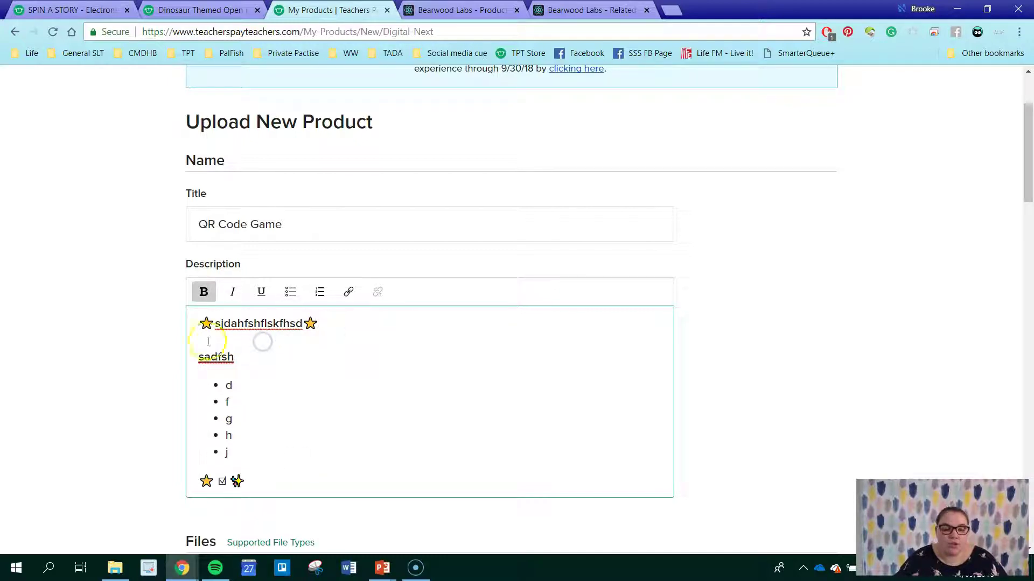
click(278, 162)
click(161, 13)
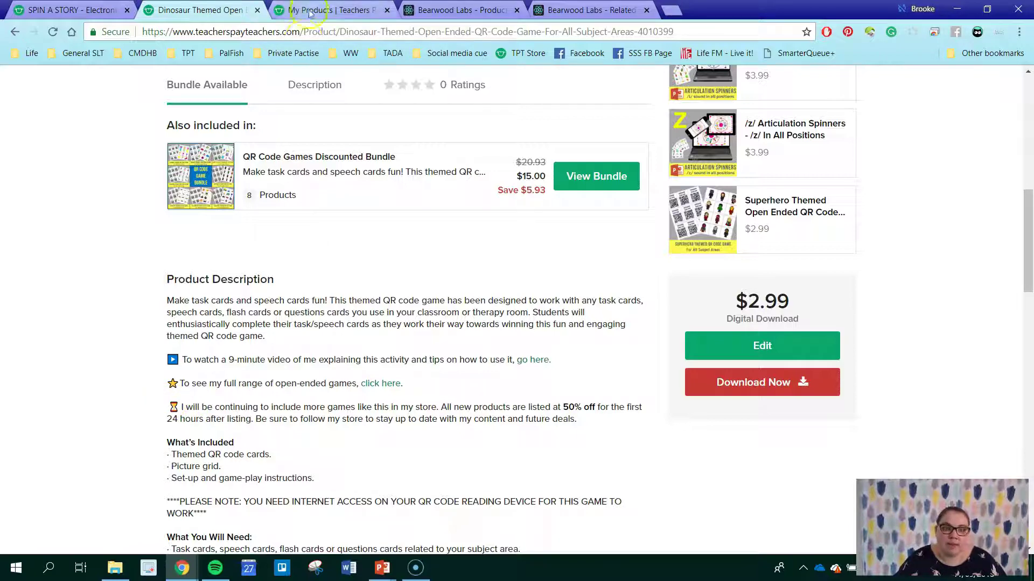
click(75, 9)
scroll(296, 300, down, 5)
scroll(296, 299, down, 7)
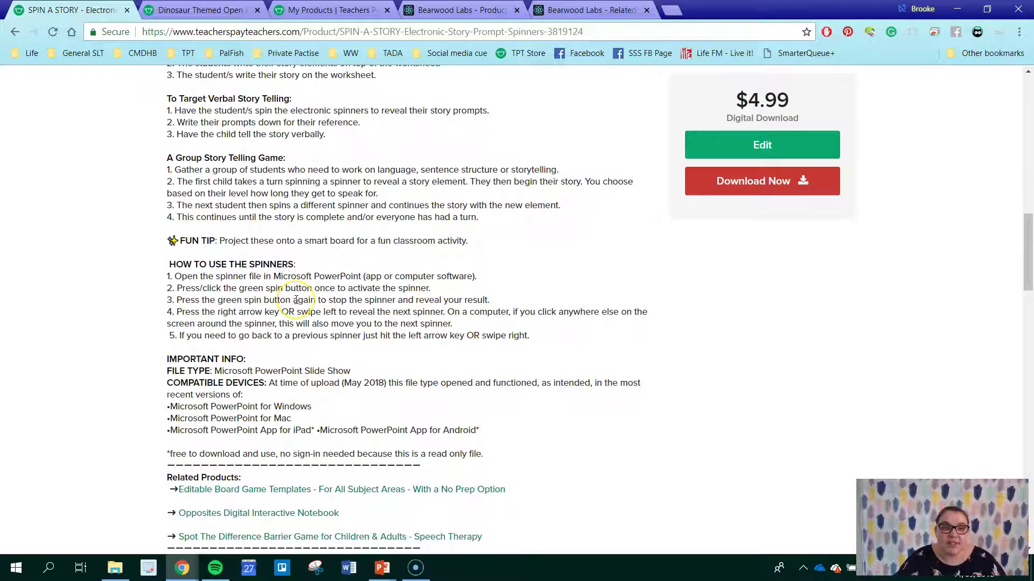
scroll(302, 298, down, 3)
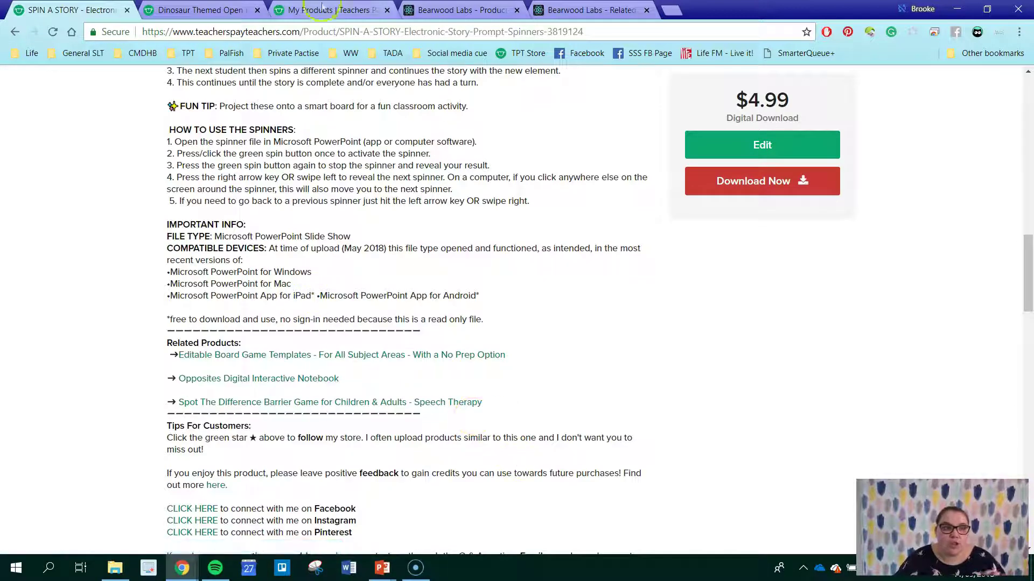
key(ctrl+Tab)
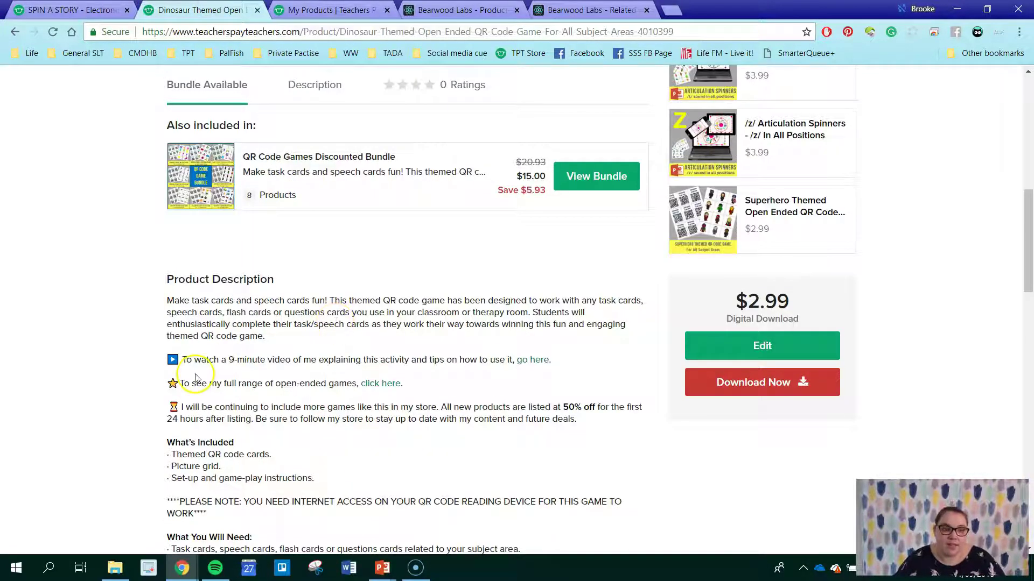
drag(191, 384, 411, 384)
click(409, 384)
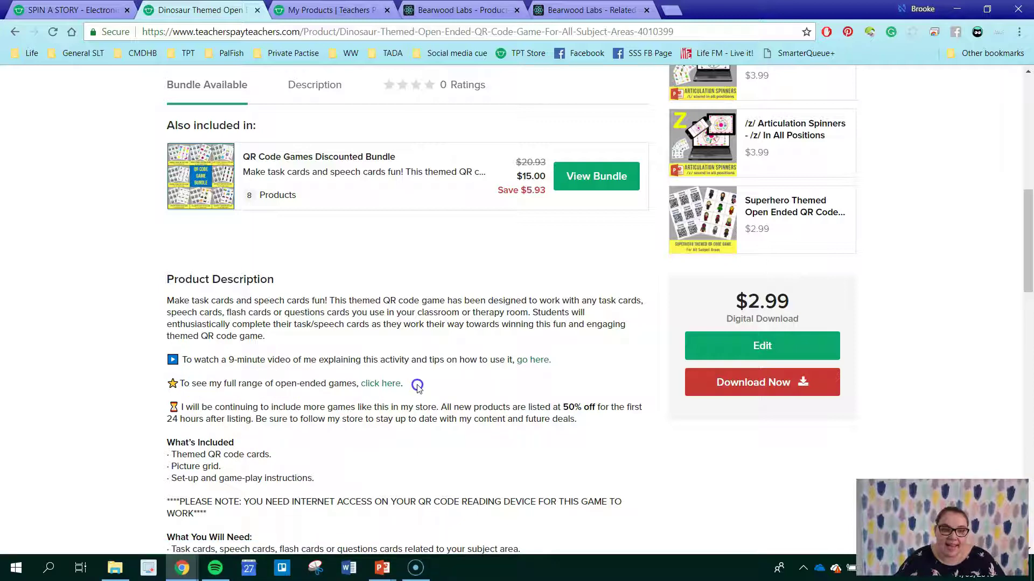
click(119, 11)
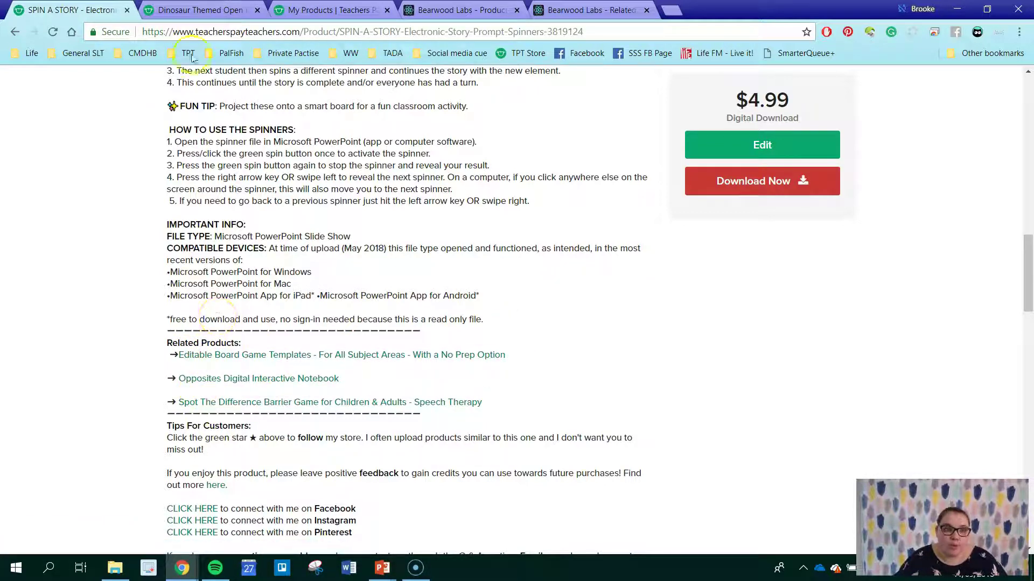
- Add the words 'find it here' after sadfsh on the description's second line
click(325, 13)
click(273, 341)
click(152, 323)
click(307, 382)
click(275, 437)
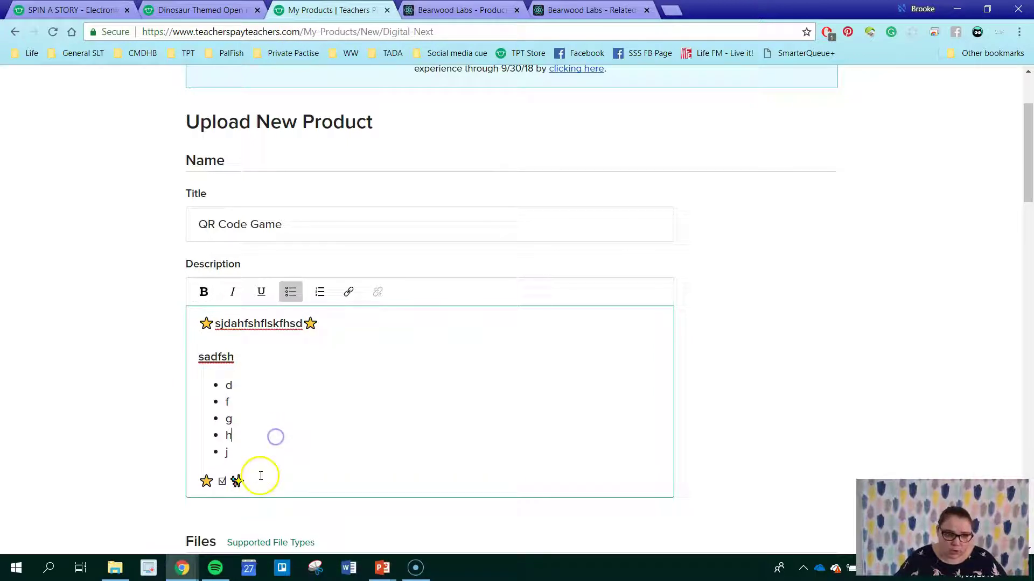
click(260, 475)
click(249, 357)
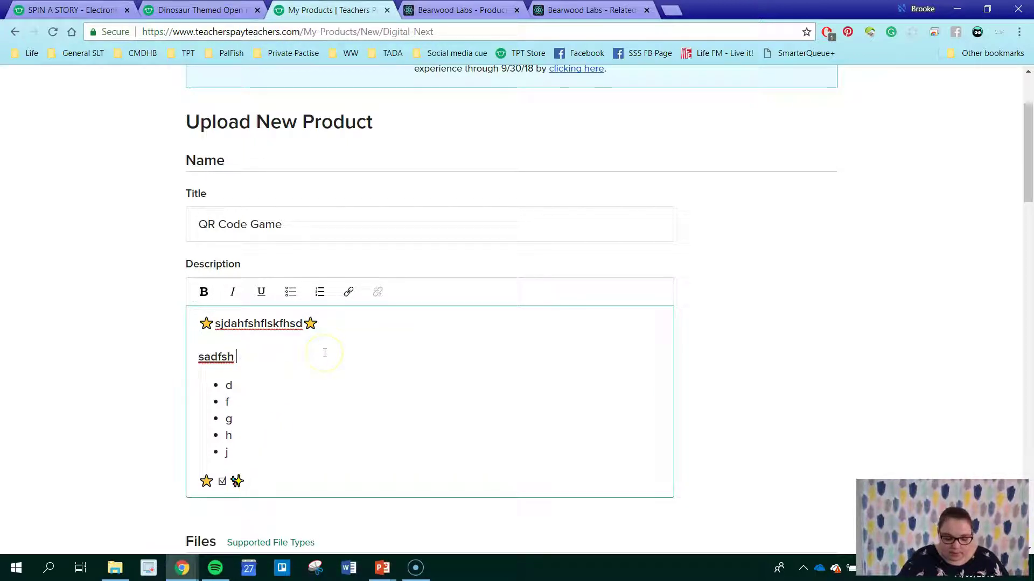
text(findit here)
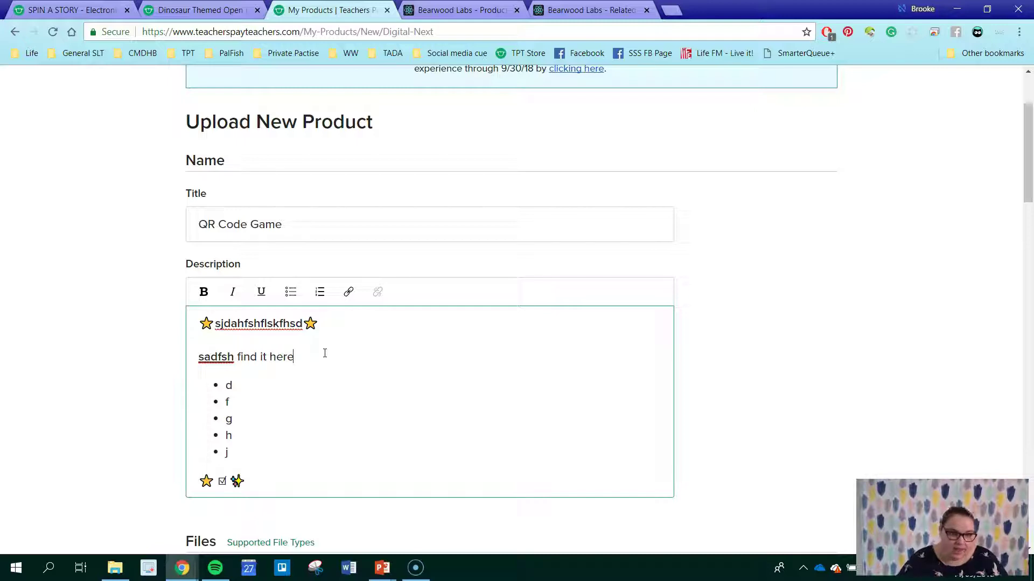
- Try turning 'here' into a link, then cancel the link popup
drag(270, 357, 281, 357)
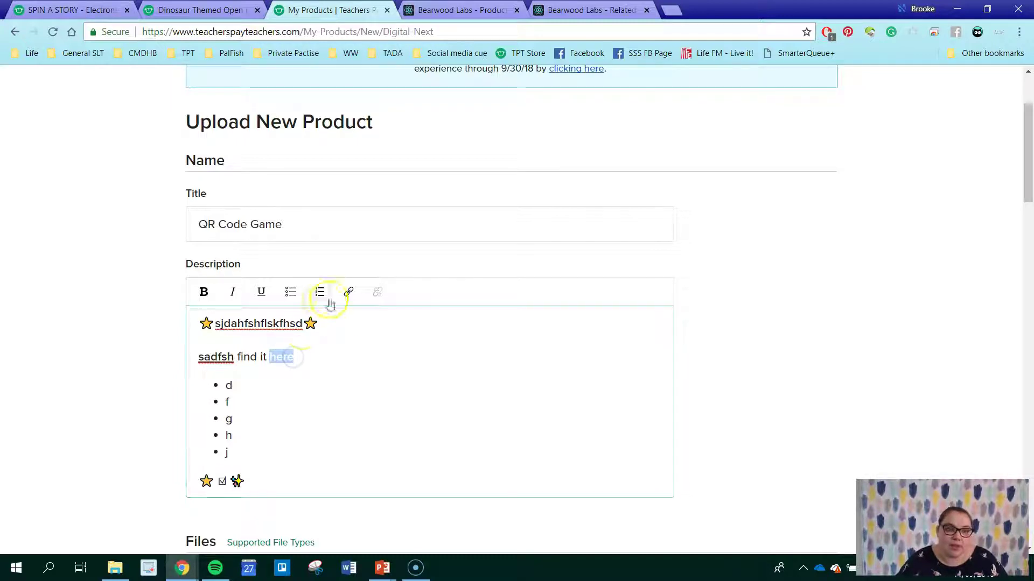
double_click(284, 356)
click(348, 294)
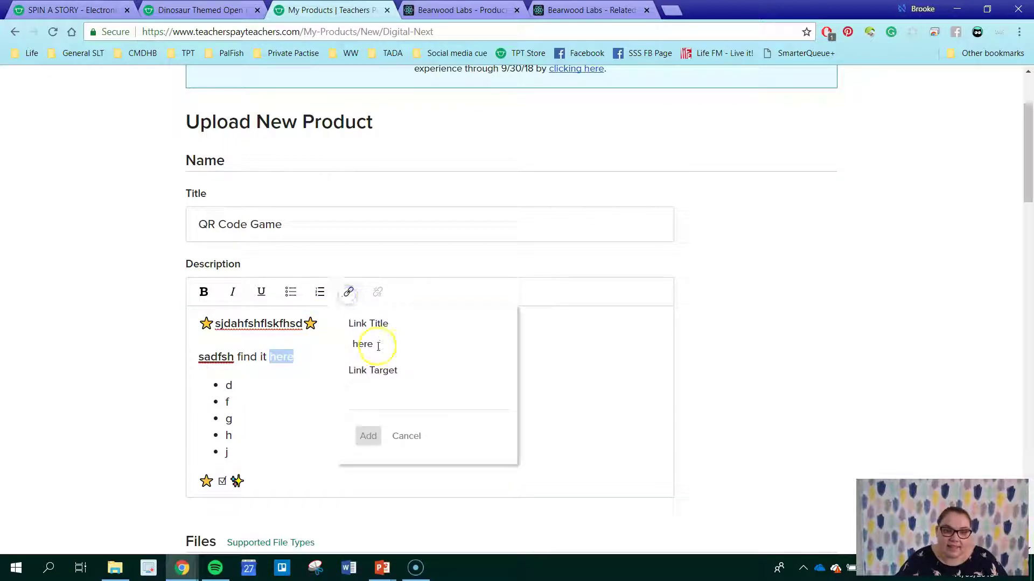
click(375, 383)
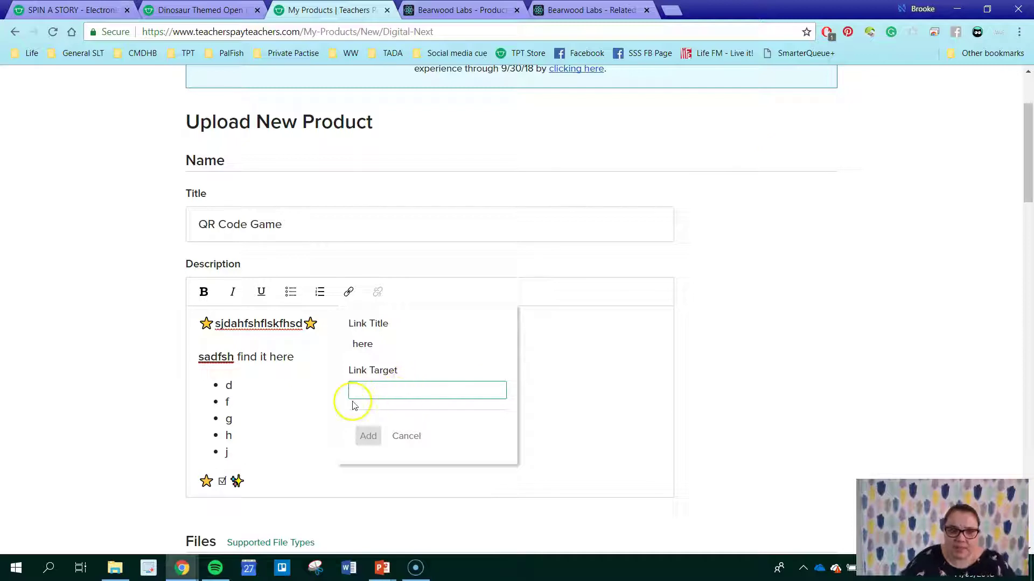
click(293, 390)
- Complete the line with 'QR code game 3', try linking it, then dismiss the popup
click(325, 362)
text(QR code ga)
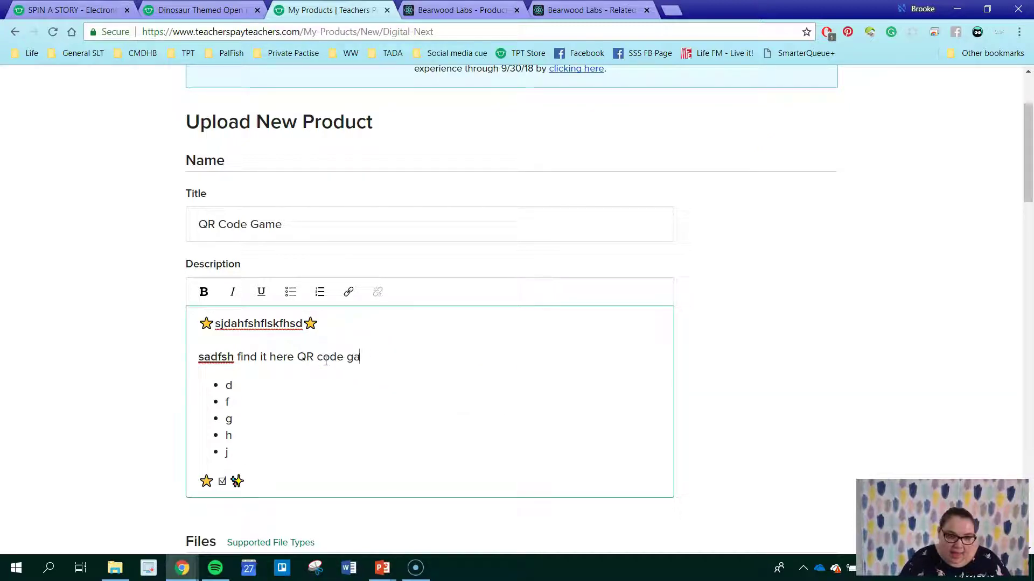
text(me 3)
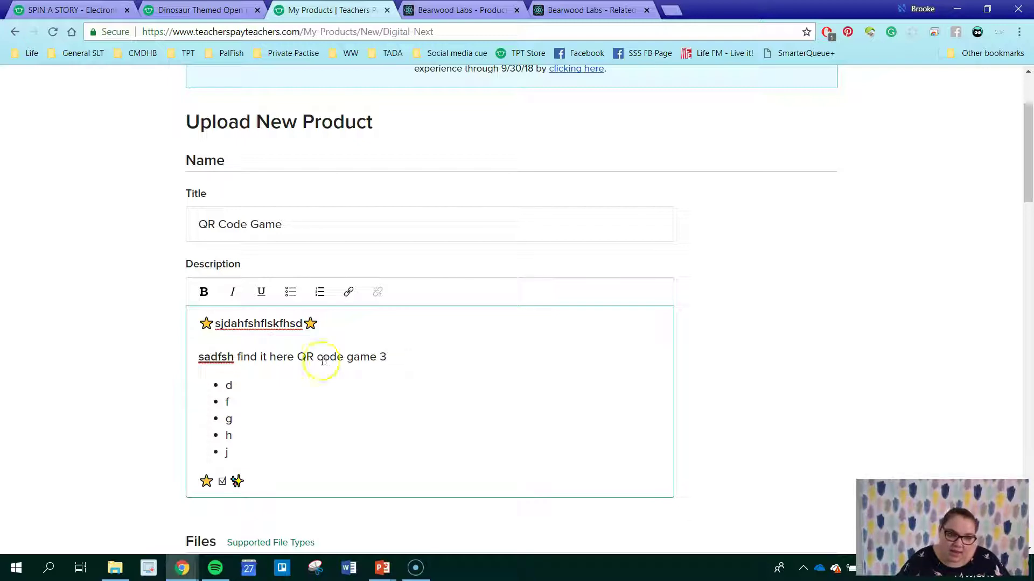
drag(296, 358, 373, 358)
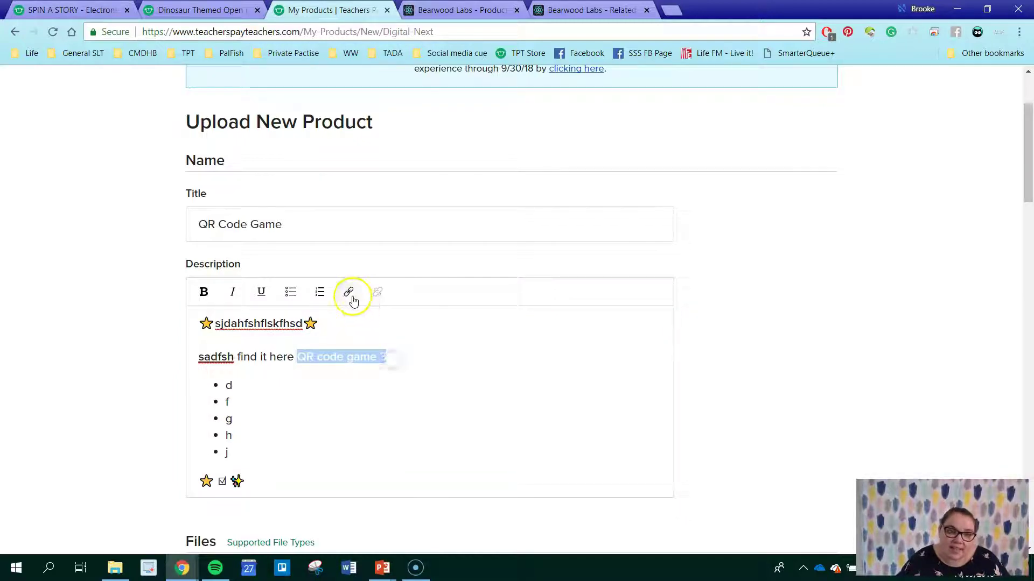
click(349, 293)
click(373, 404)
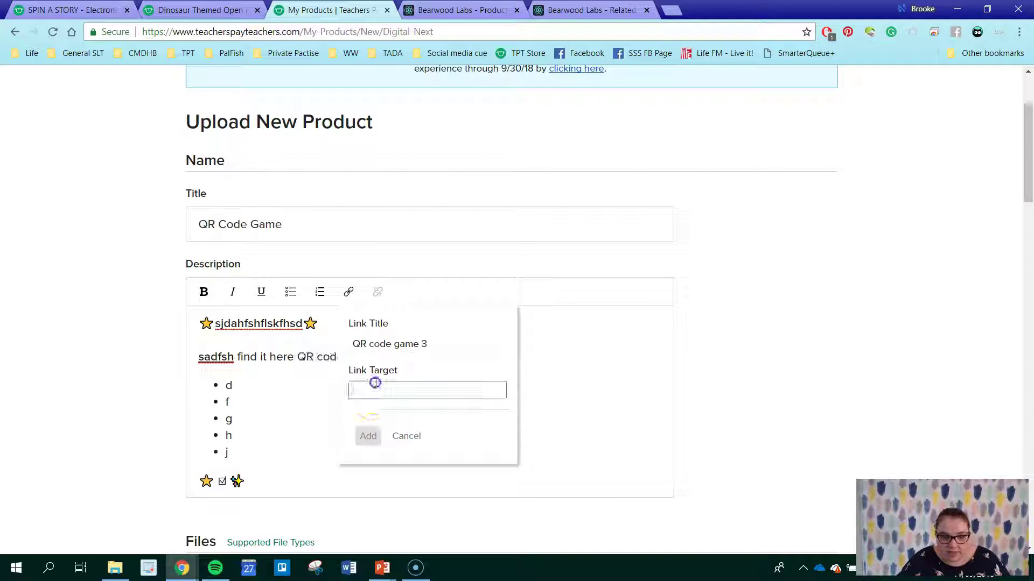
click(308, 415)
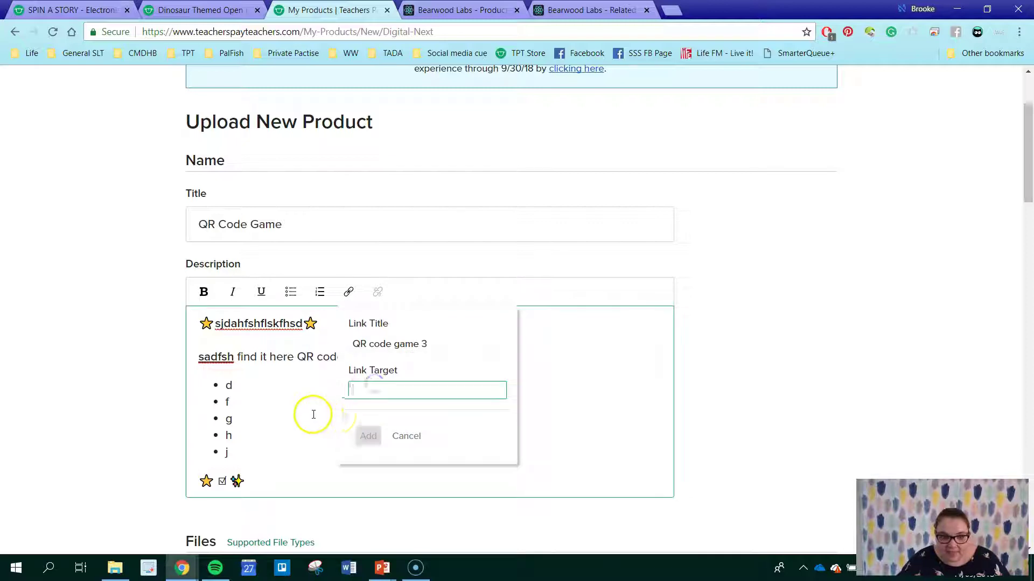
- Load the store's products and copy the 'th', 'sh' and /f/ Articulation Spinners as Related Products
click(579, 10)
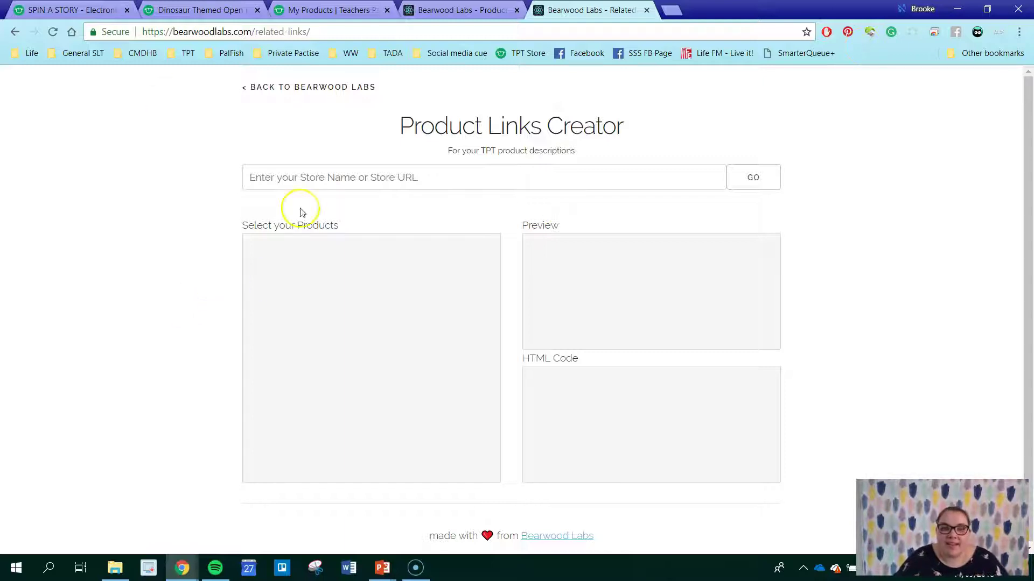
click(331, 173)
text(Simply Speaking SLT)
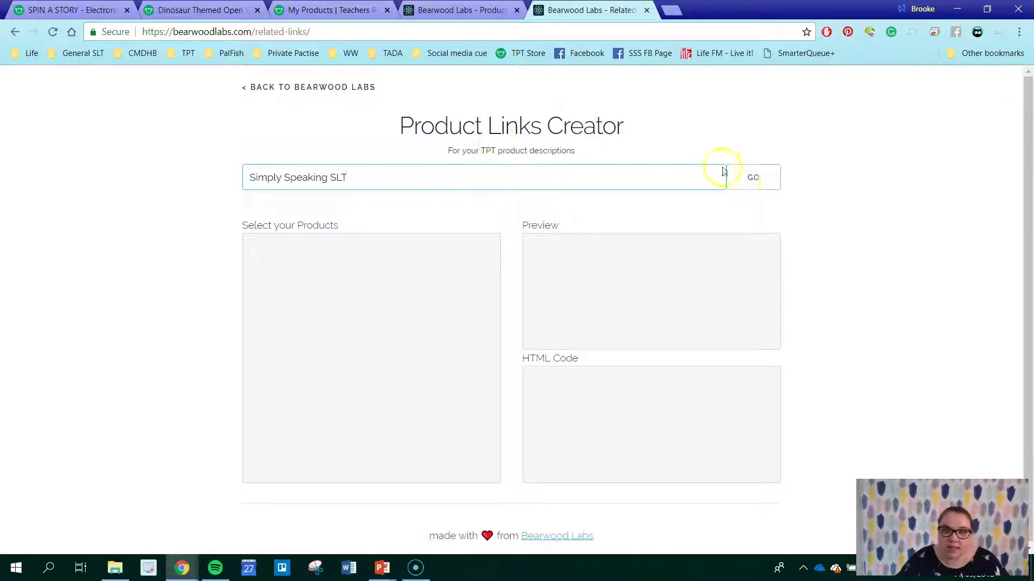
click(730, 178)
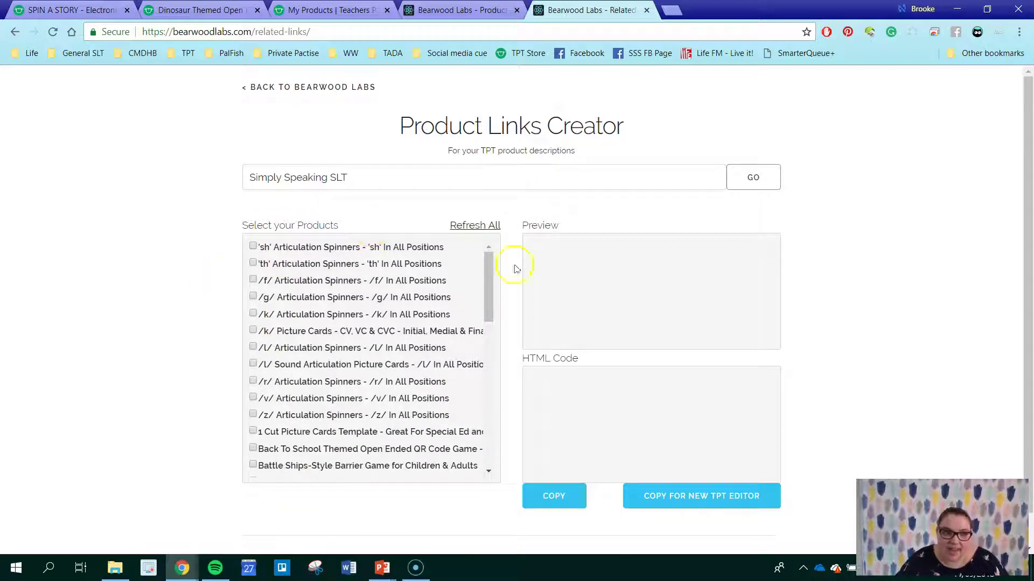
mouse_move(486, 279)
mouse_down()
mouse_move(483, 342)
mouse_move(490, 264)
mouse_up()
click(252, 265)
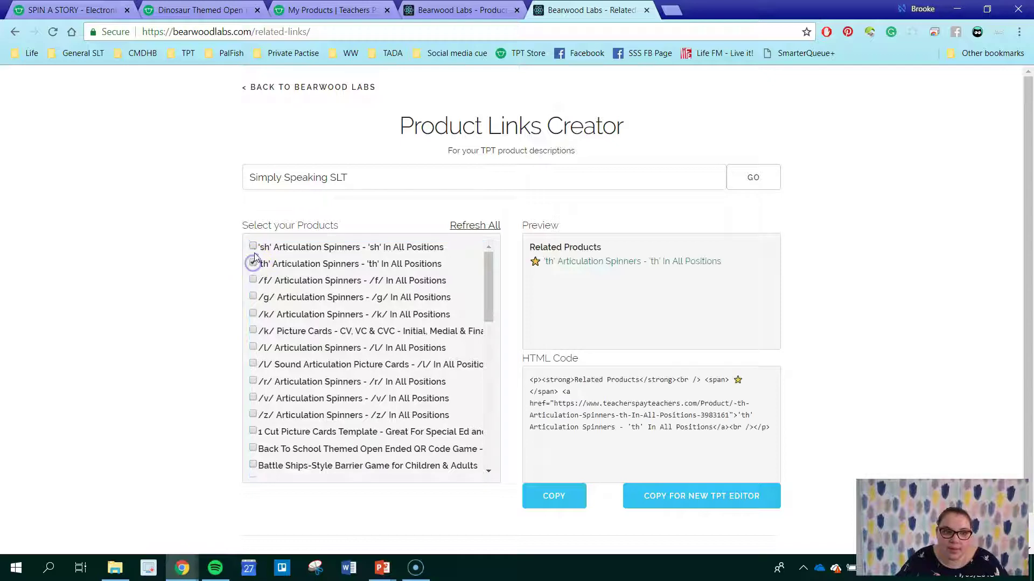
click(253, 247)
click(252, 281)
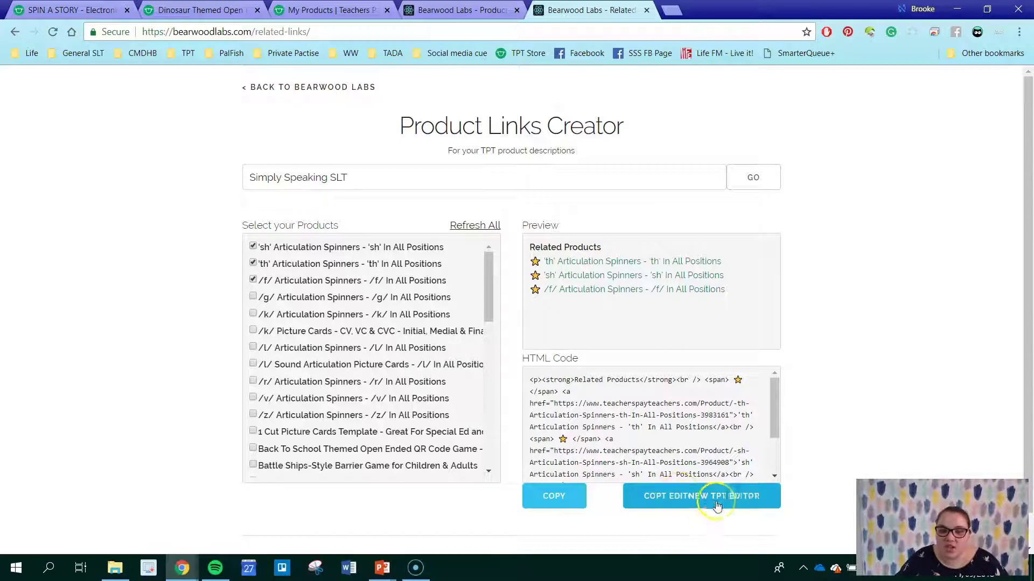
click(688, 499)
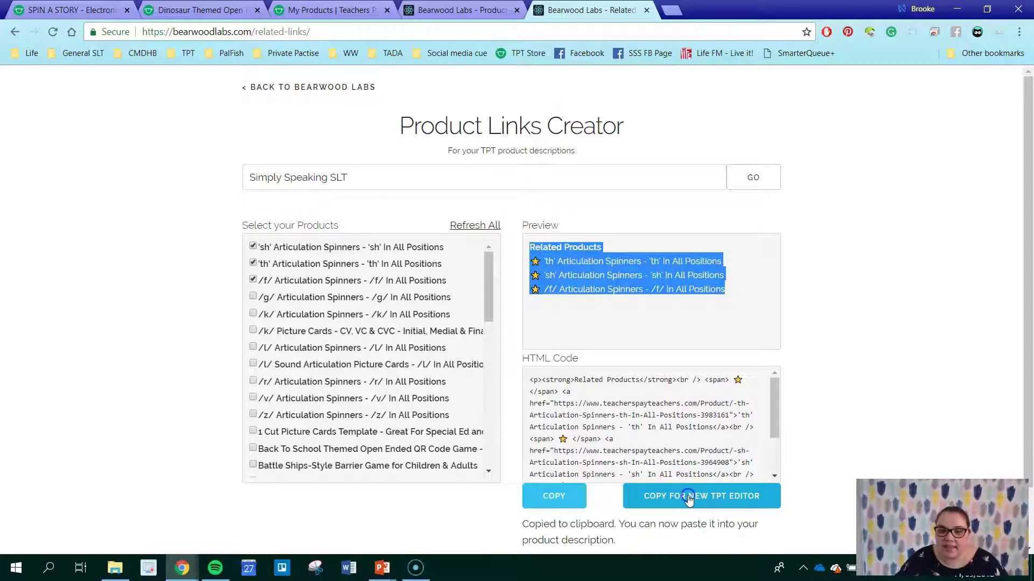
- Paste the Related Products list on a new line below the emoji line
click(299, 13)
click(257, 473)
key(Return)
key(ctrl+v)
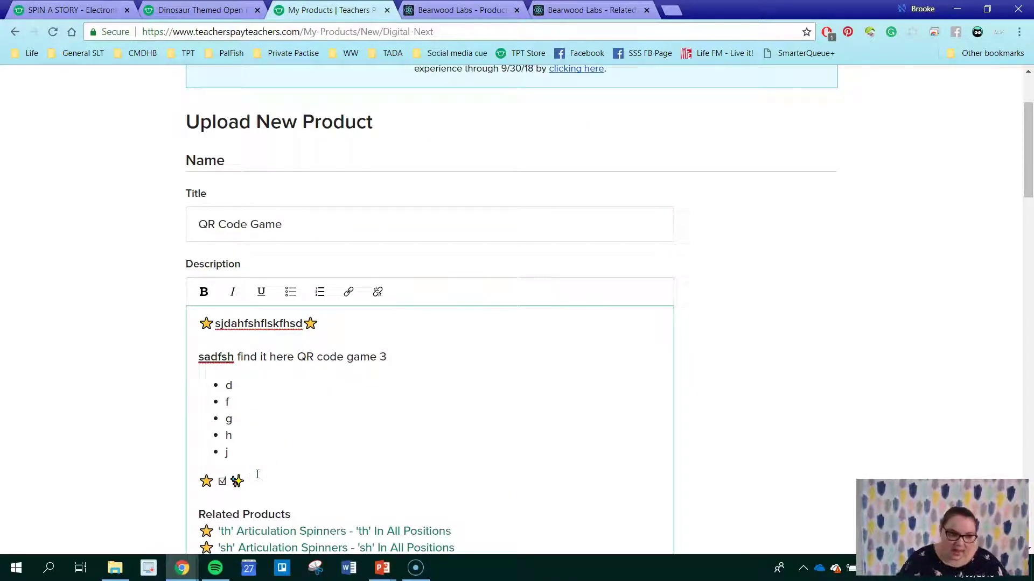
scroll(257, 474, down, 3)
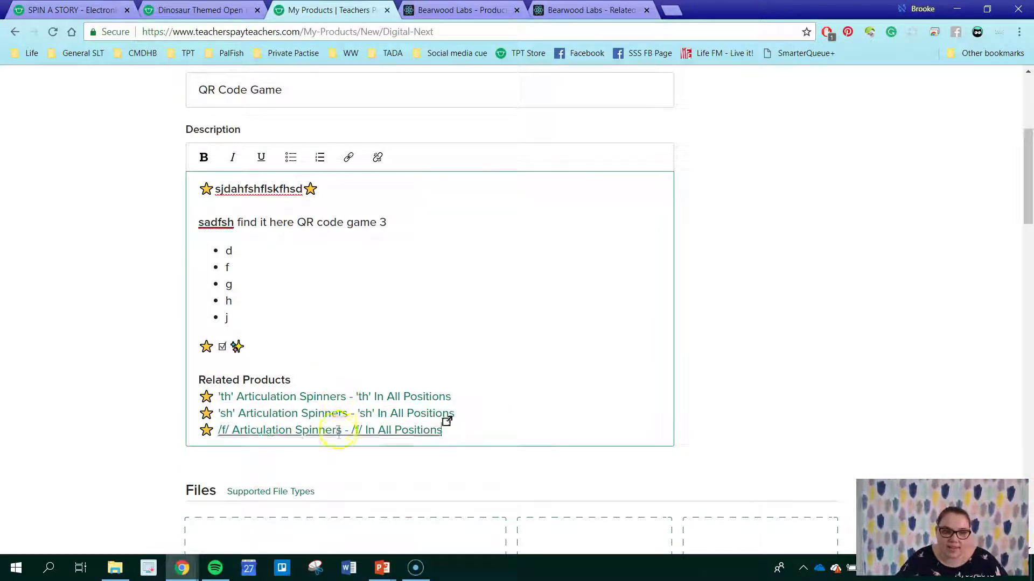
- Delete the star before each of the three Related Products links
click(295, 442)
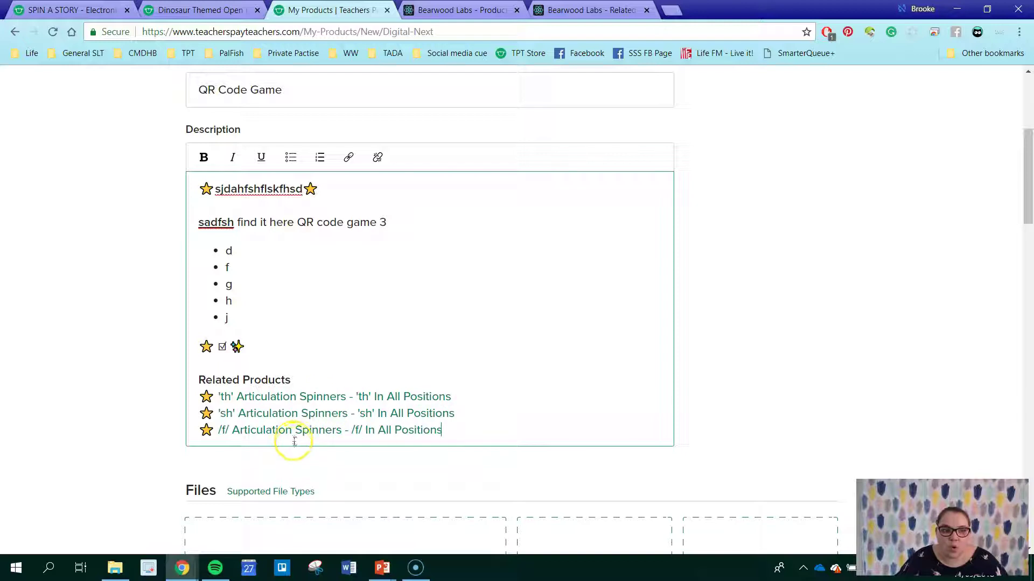
click(214, 397)
key(BackSpace)
click(214, 414)
key(BackSpace)
click(214, 433)
key(BackSpace)
- Format the three Related Products links as a bulleted list
mouse_move(427, 431)
mouse_down()
mouse_move(200, 396)
mouse_move(430, 426)
mouse_up()
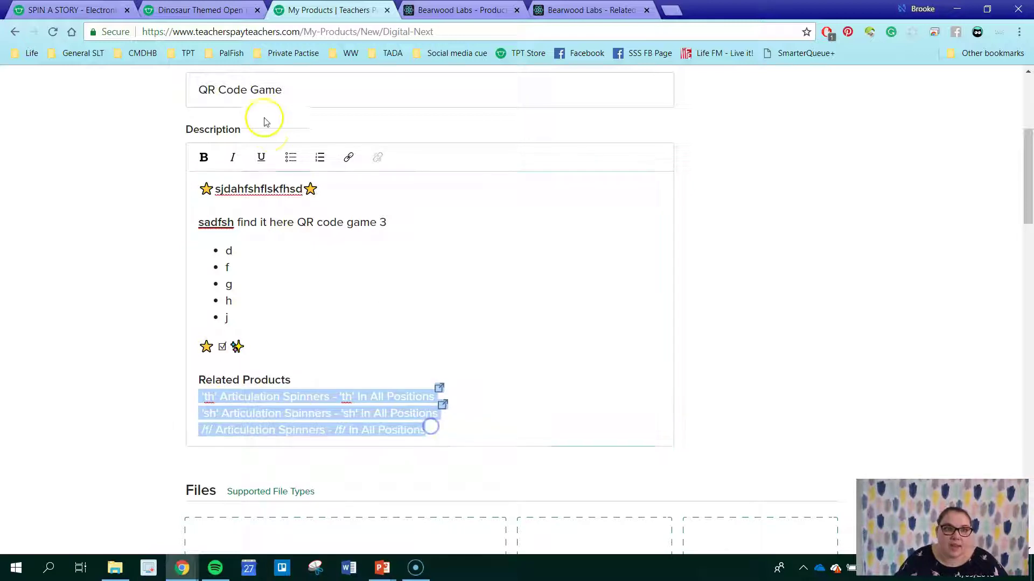
click(291, 159)
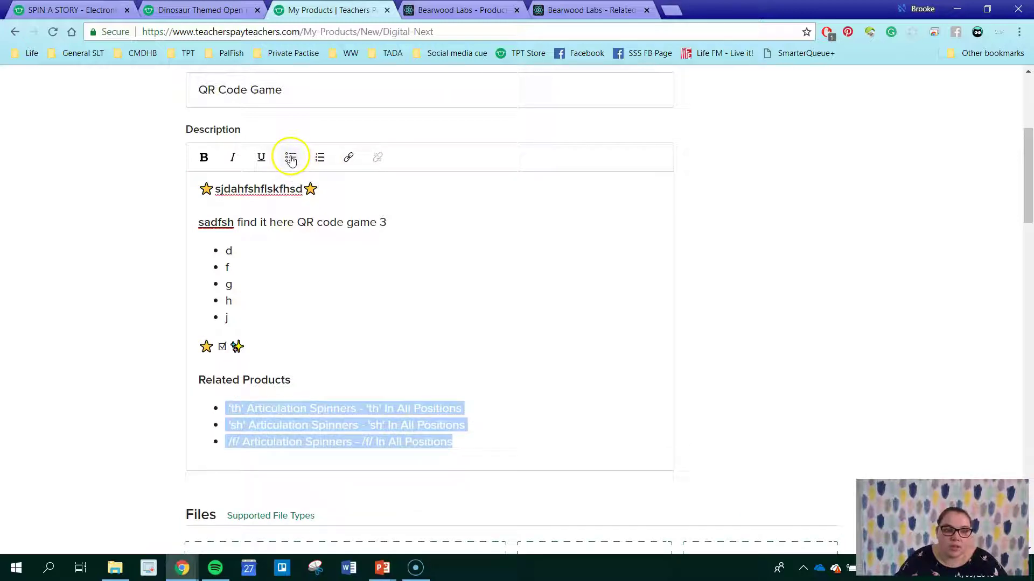
click(401, 296)
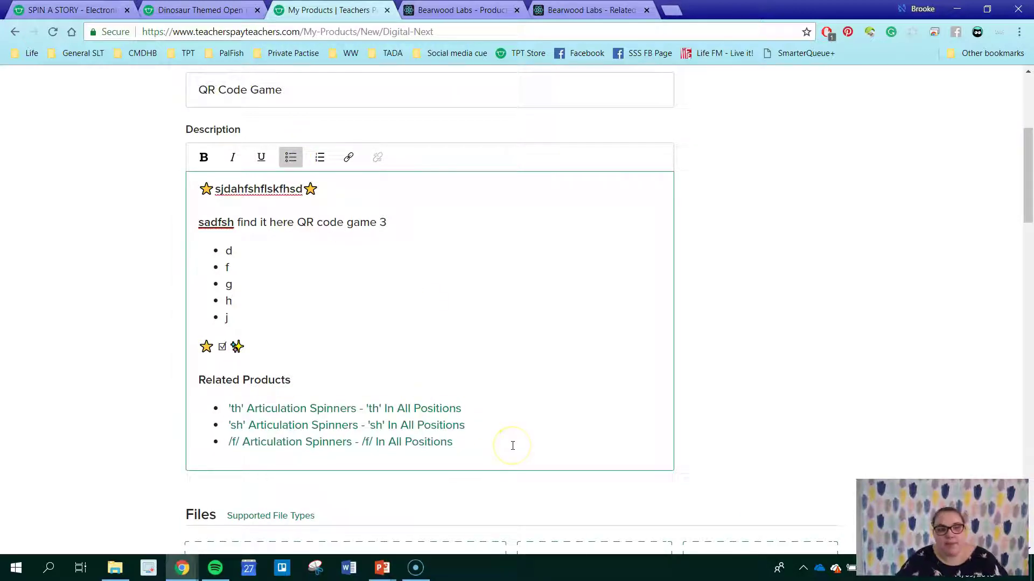